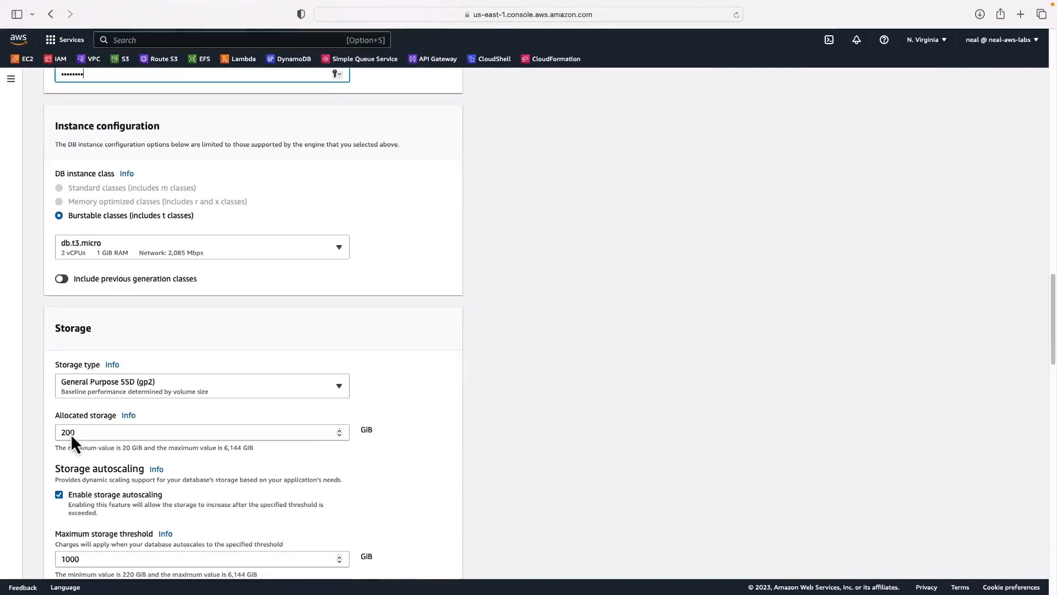
- Cut allocated storage from 200 to 20 GiB and scroll down to the Create database button
{"action": "left_click", "coordinate": [84, 355]}
{"action": "key", "text": "BackSpace"}
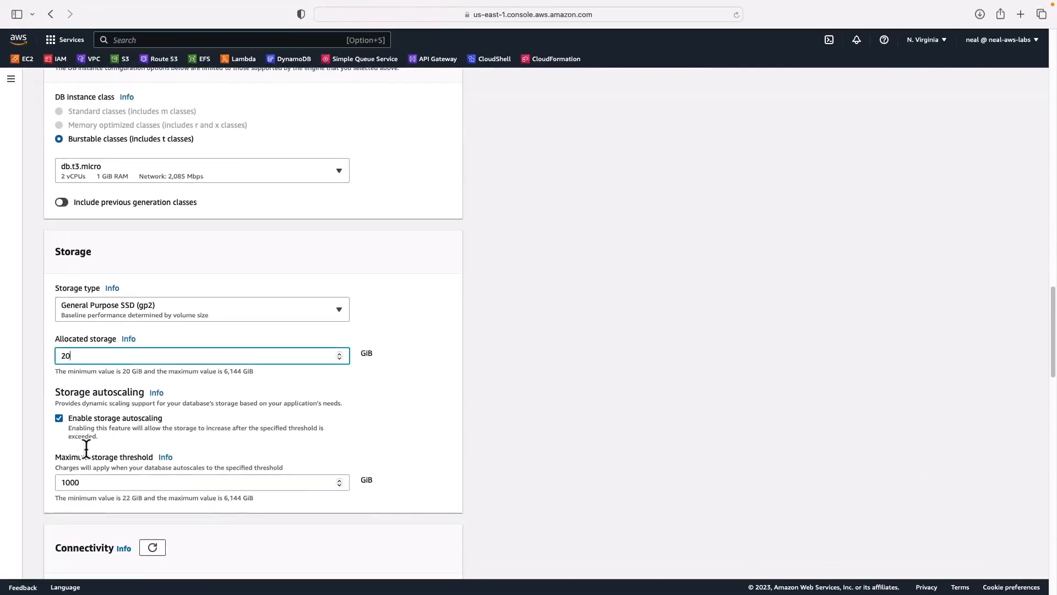
{"action": "scroll", "coordinate": [88, 463], "scroll_direction": "down", "scroll_amount": 5}
{"action": "scroll", "coordinate": [89, 467], "scroll_direction": "down", "scroll_amount": 9}
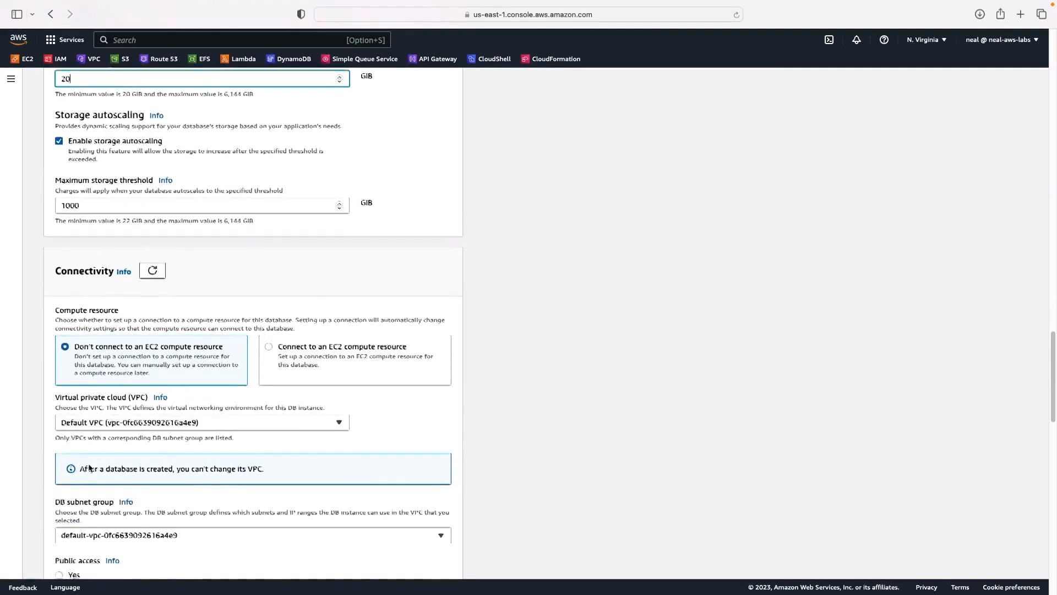
{"action": "scroll", "coordinate": [90, 467], "scroll_direction": "down", "scroll_amount": 5}
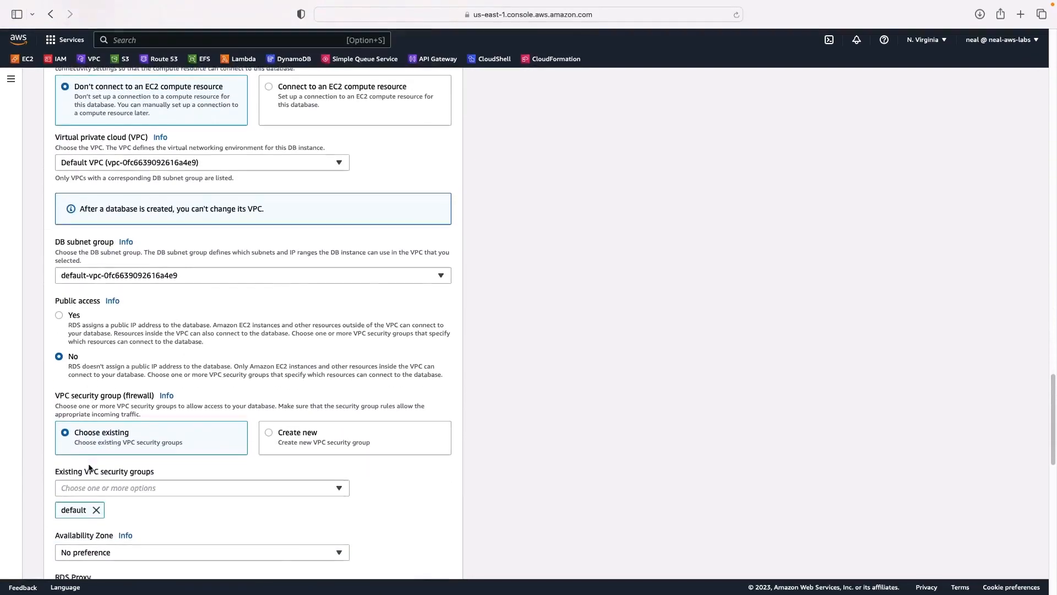
{"action": "scroll", "coordinate": [90, 467], "scroll_direction": "down", "scroll_amount": 15}
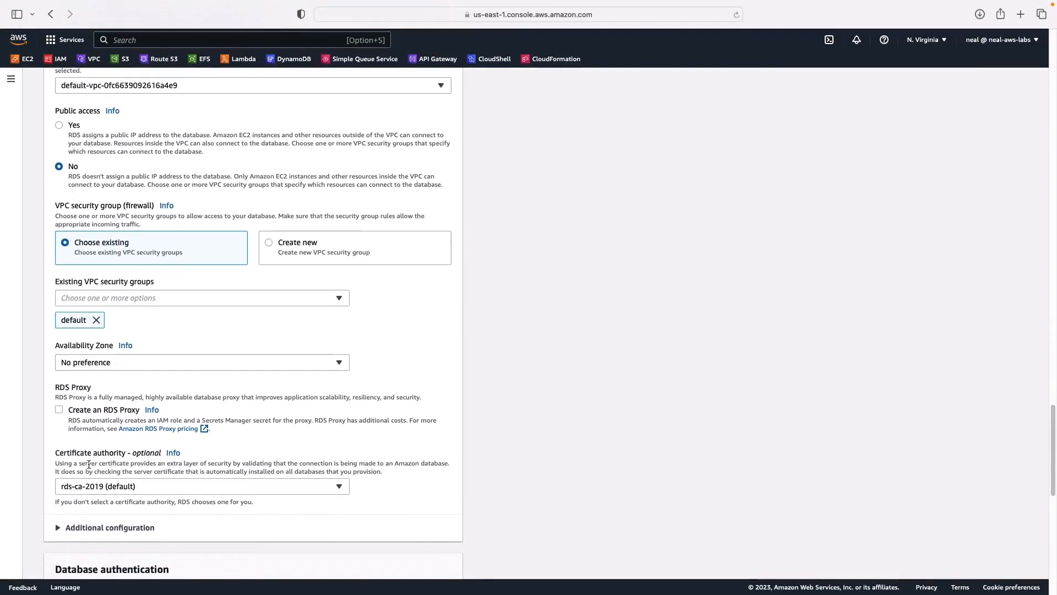
{"action": "scroll", "coordinate": [88, 464], "scroll_direction": "down", "scroll_amount": 1}
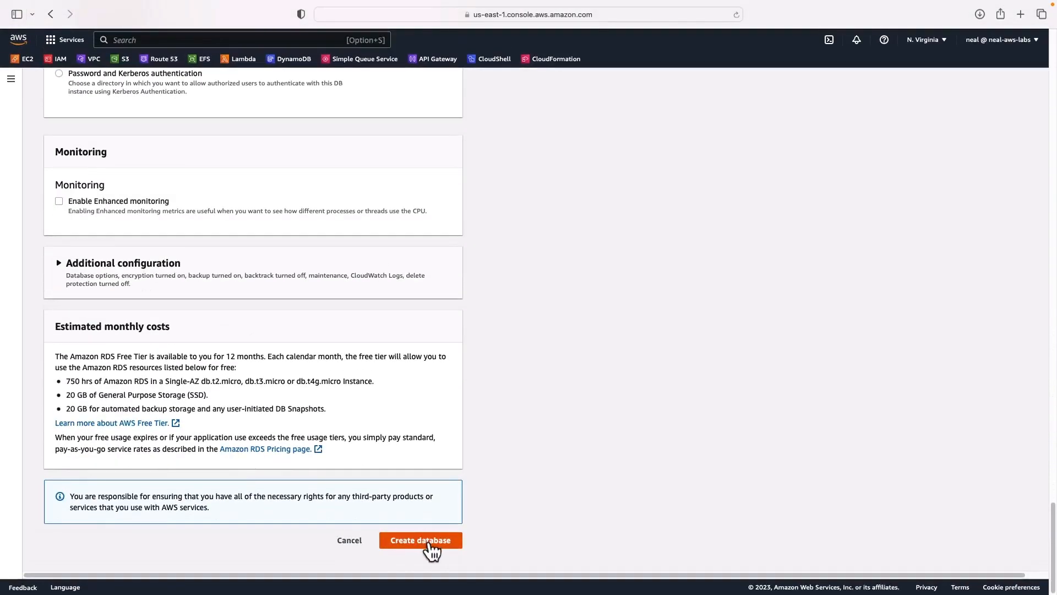
- Create the sample-db database, then start a new secret in Secrets Manager
{"action": "left_click", "coordinate": [429, 542]}
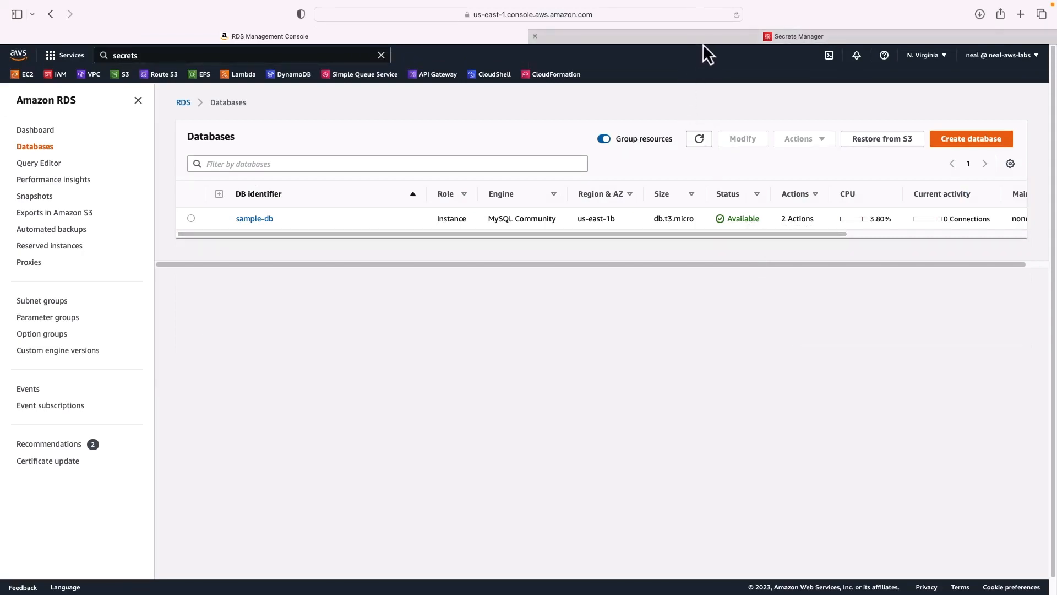
{"action": "left_click", "coordinate": [719, 35]}
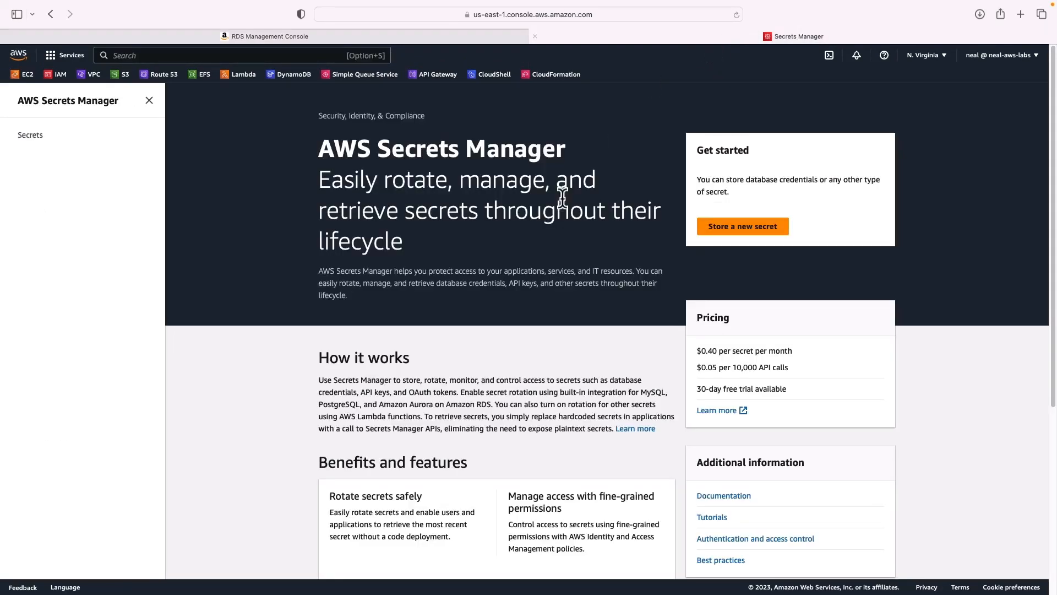
{"action": "left_click", "coordinate": [756, 234]}
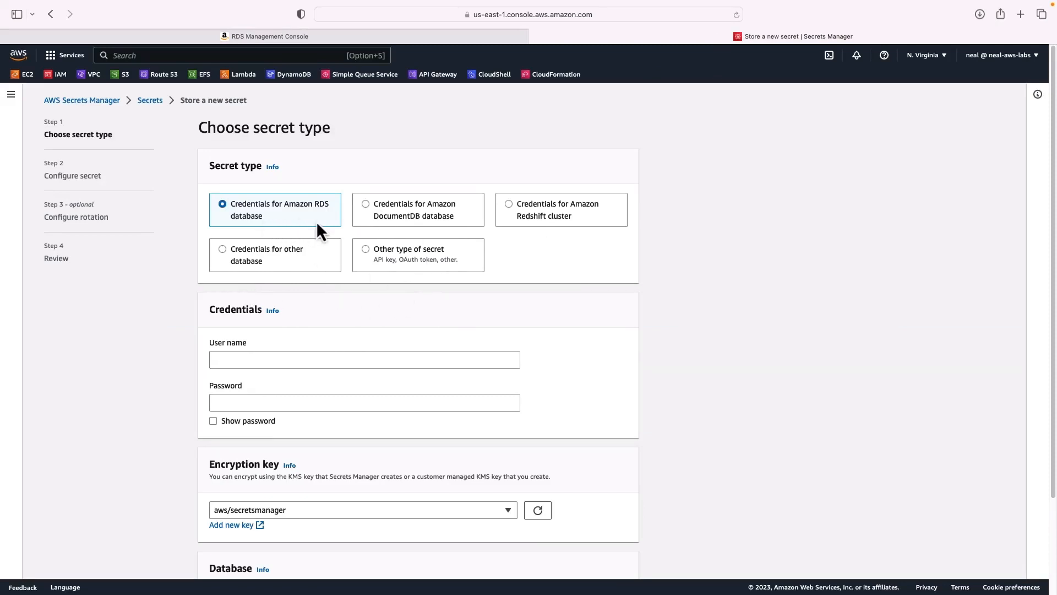
- Select sample-db as the secret's database and enter user name admin with a password
{"action": "scroll", "coordinate": [316, 221], "scroll_direction": "down", "scroll_amount": 4}
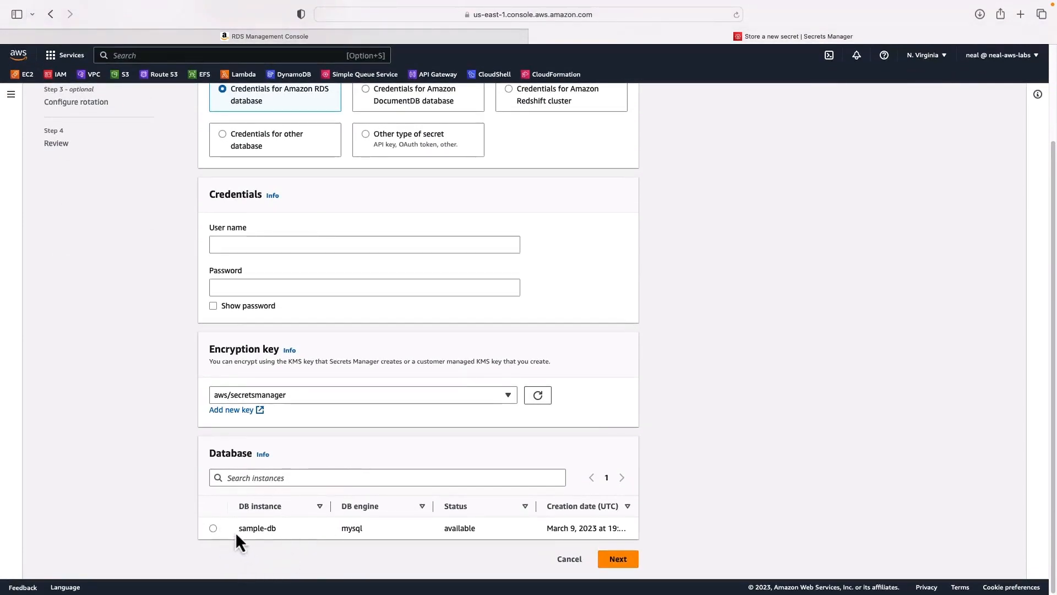
{"action": "left_click", "coordinate": [213, 529]}
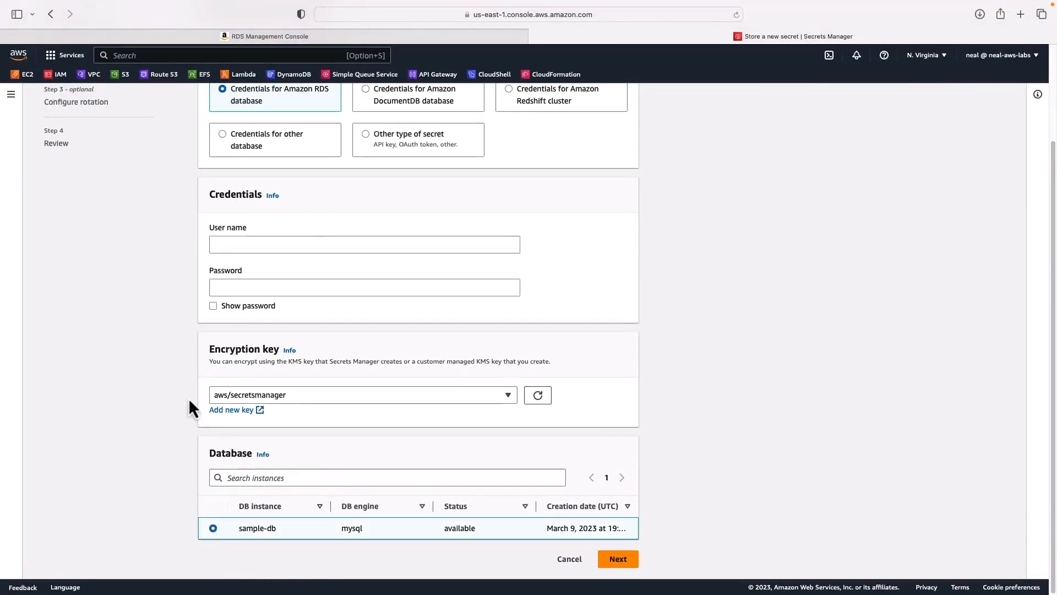
{"action": "scroll", "coordinate": [188, 397], "scroll_direction": "up", "scroll_amount": 2}
{"action": "left_click", "coordinate": [219, 307]}
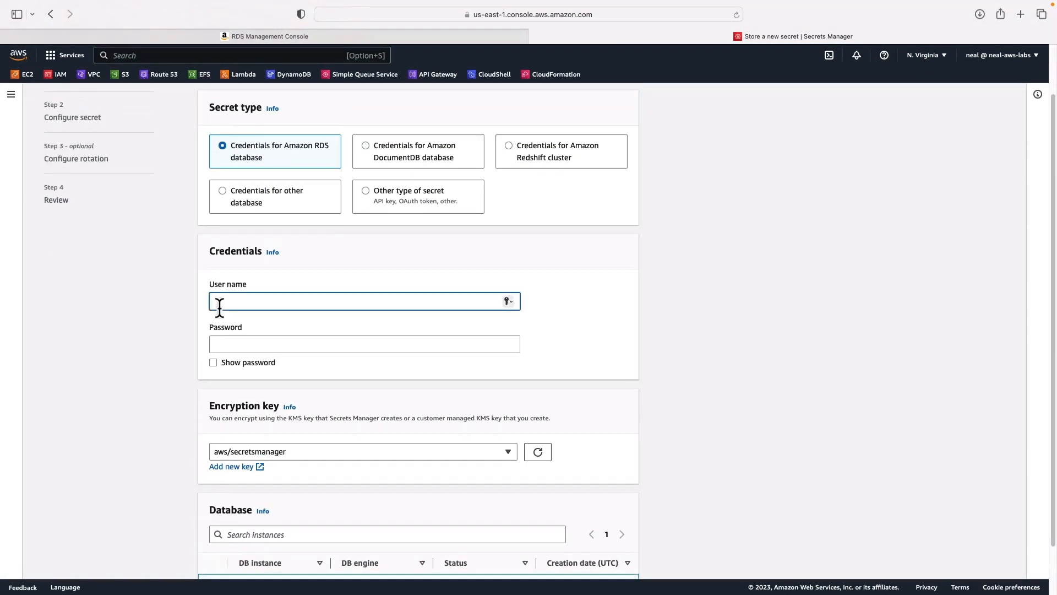
{"action": "type", "text": "admin"}
{"action": "key", "text": "Tab"}
{"action": "type", "text": "p"}
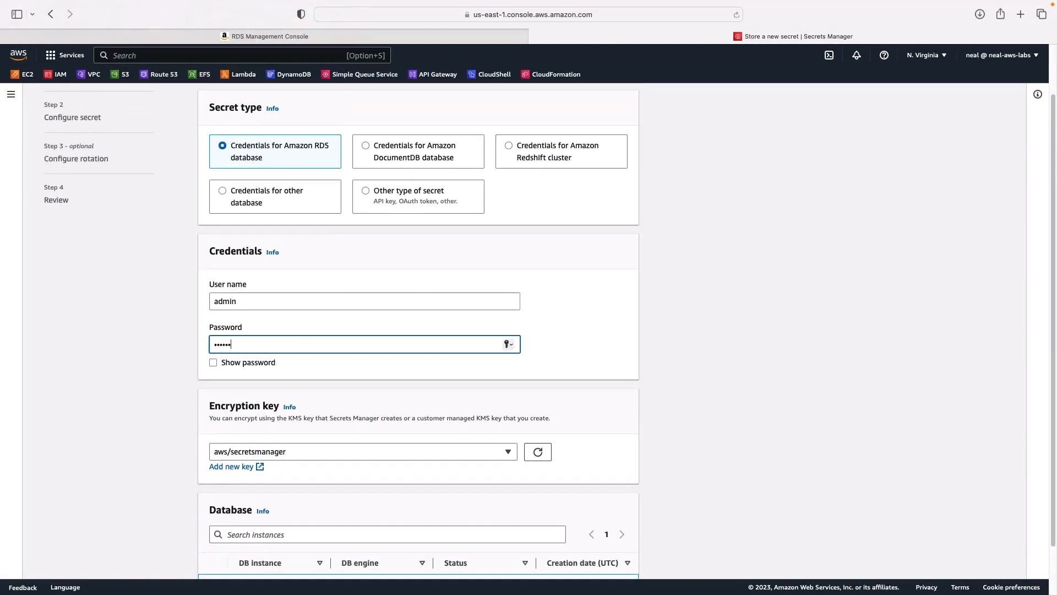
{"action": "left_click", "coordinate": [141, 375]}
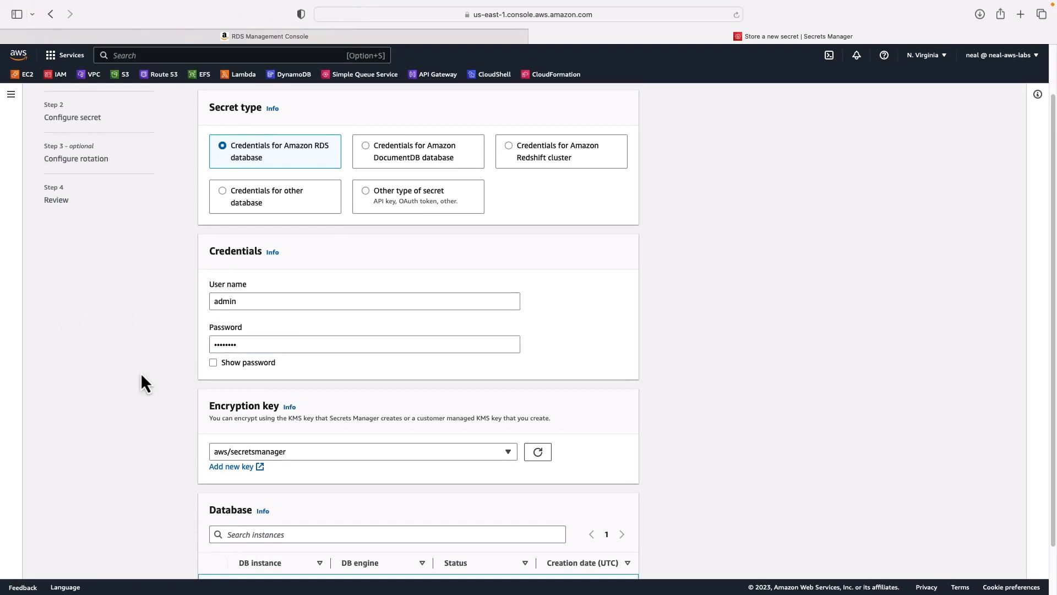
{"action": "scroll", "coordinate": [185, 371], "scroll_direction": "down", "scroll_amount": 2}
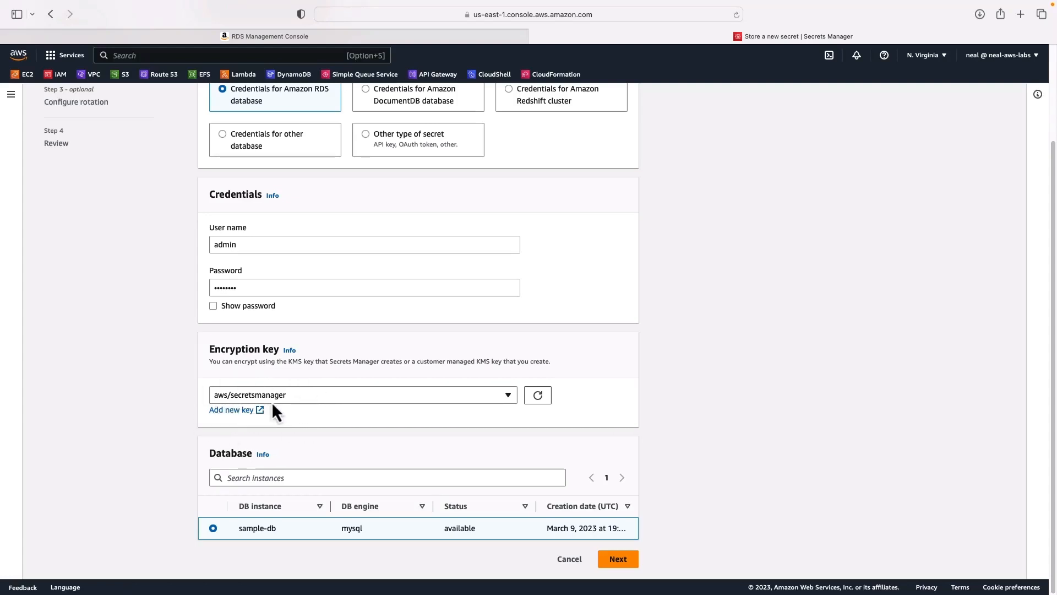
- Name the secret prod/sample-db, leave replication collapsed, and continue to rotation settings
{"action": "left_click", "coordinate": [624, 566]}
{"action": "left_click", "coordinate": [229, 175]}
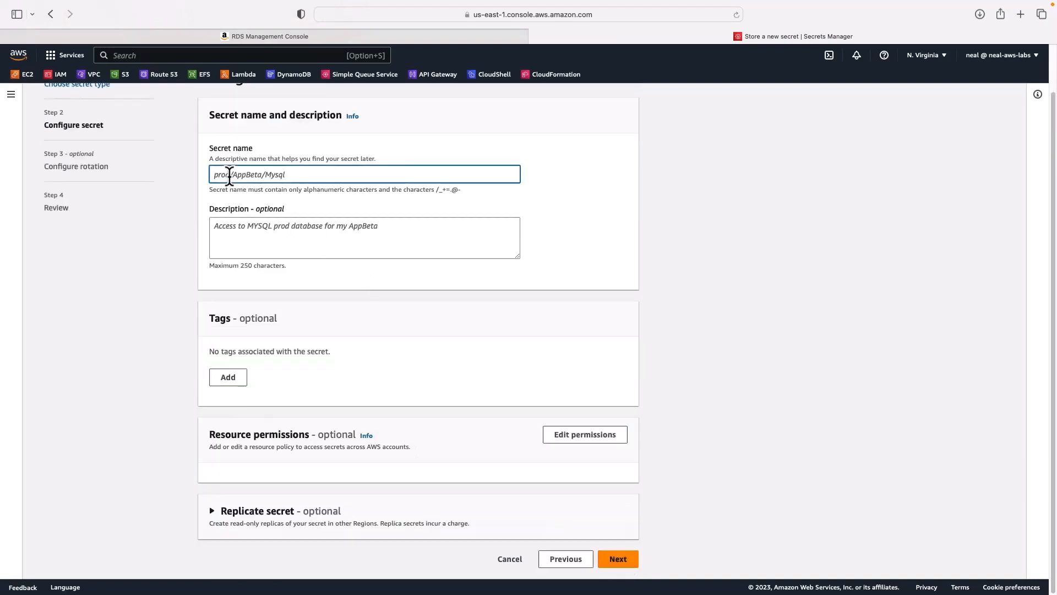
{"action": "type", "text": "prod/sample-db"}
{"action": "left_click", "coordinate": [212, 521]}
{"action": "scroll", "coordinate": [213, 522], "scroll_direction": "down", "scroll_amount": 5}
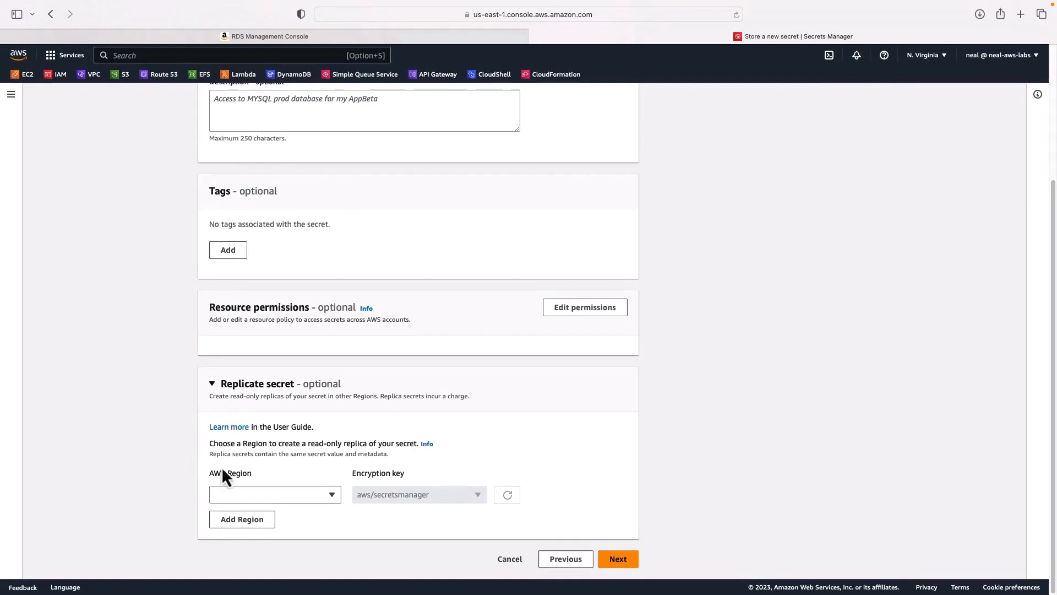
{"action": "left_click", "coordinate": [214, 385]}
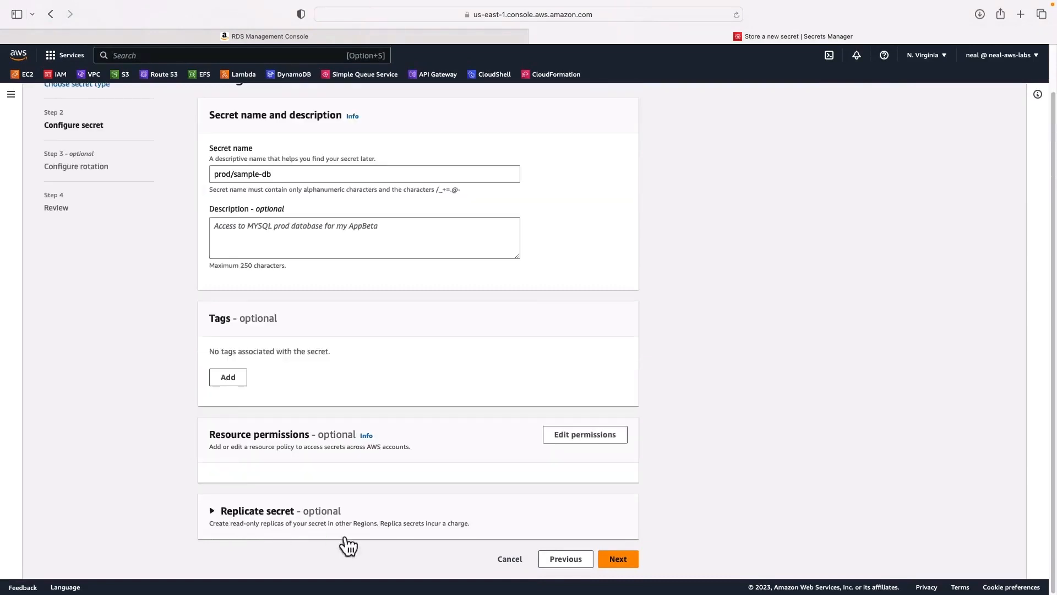
{"action": "left_click", "coordinate": [618, 558]}
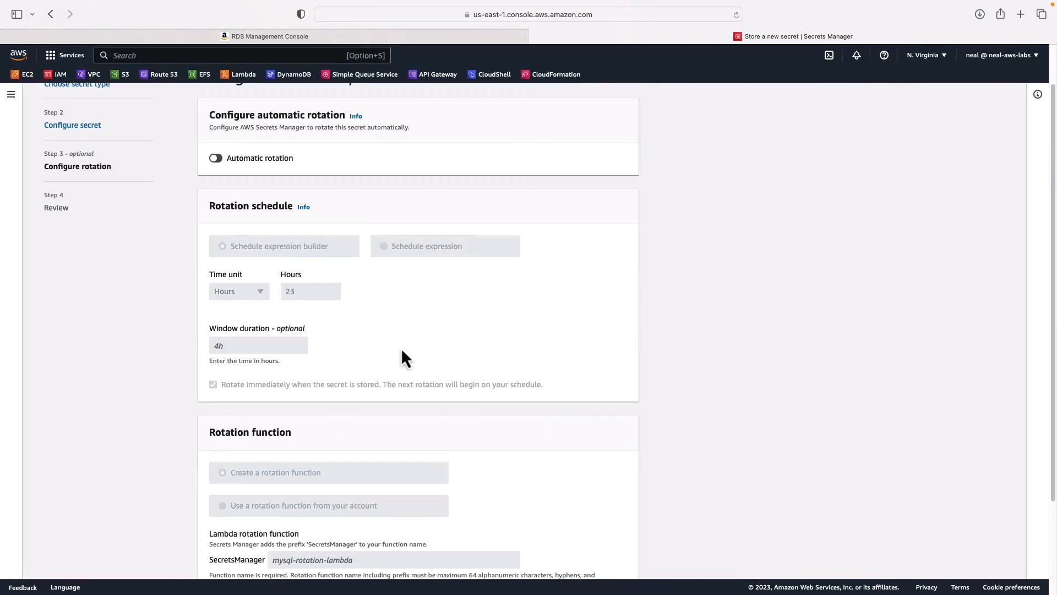
- Switch automatic rotation on, then back off so it stays disabled
{"action": "scroll", "coordinate": [401, 348], "scroll_direction": "up", "scroll_amount": 2}
{"action": "left_click", "coordinate": [215, 208]}
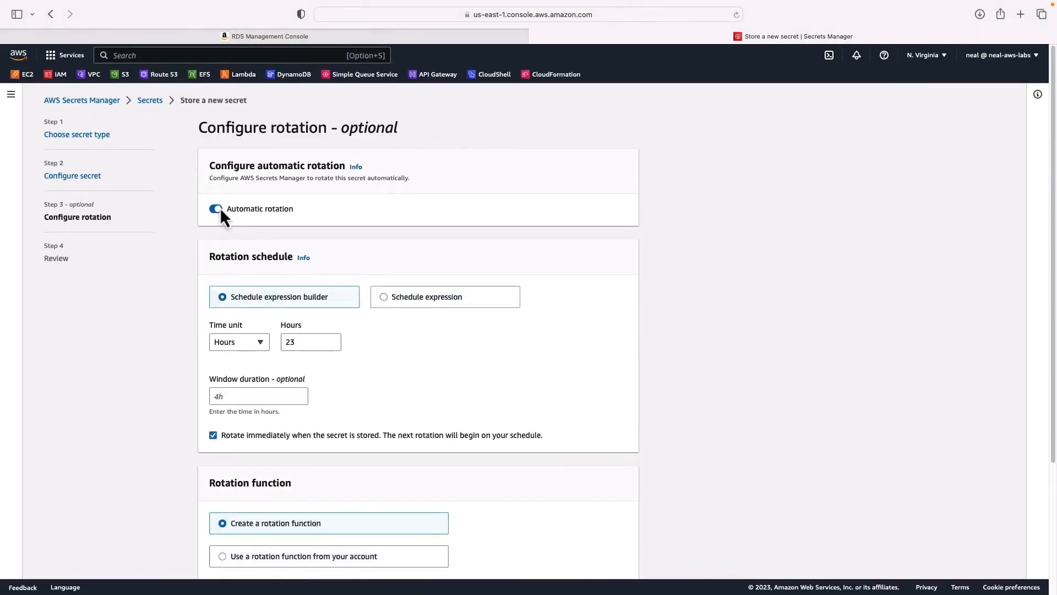
{"action": "scroll", "coordinate": [202, 303], "scroll_direction": "down", "scroll_amount": 3}
{"action": "scroll", "coordinate": [198, 397], "scroll_direction": "down", "scroll_amount": 1}
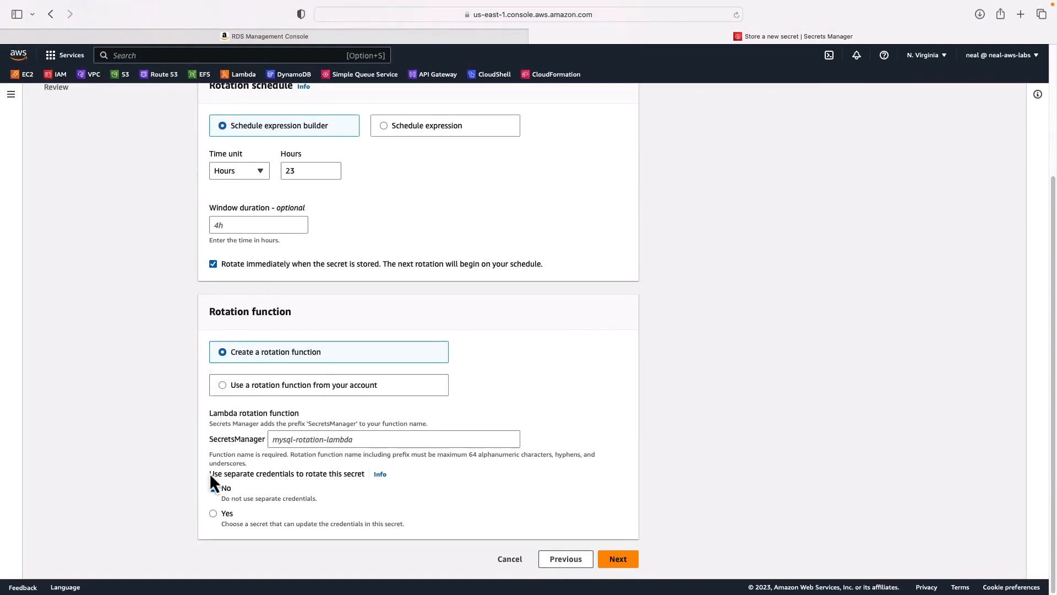
{"action": "scroll", "coordinate": [180, 435], "scroll_direction": "up", "scroll_amount": 4}
{"action": "left_click", "coordinate": [215, 208]}
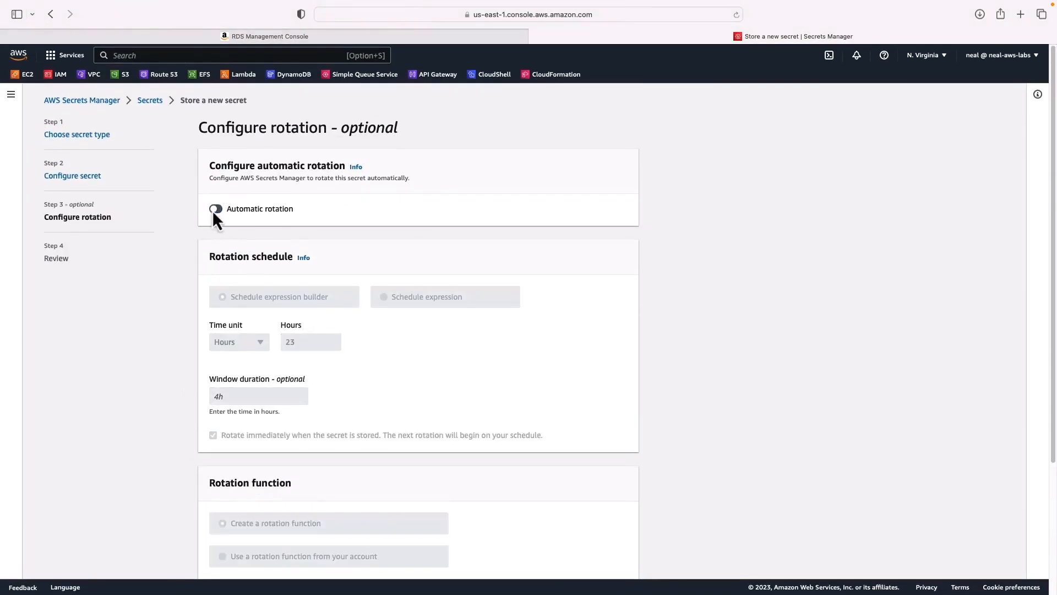
{"action": "scroll", "coordinate": [319, 311], "scroll_direction": "down", "scroll_amount": 3}
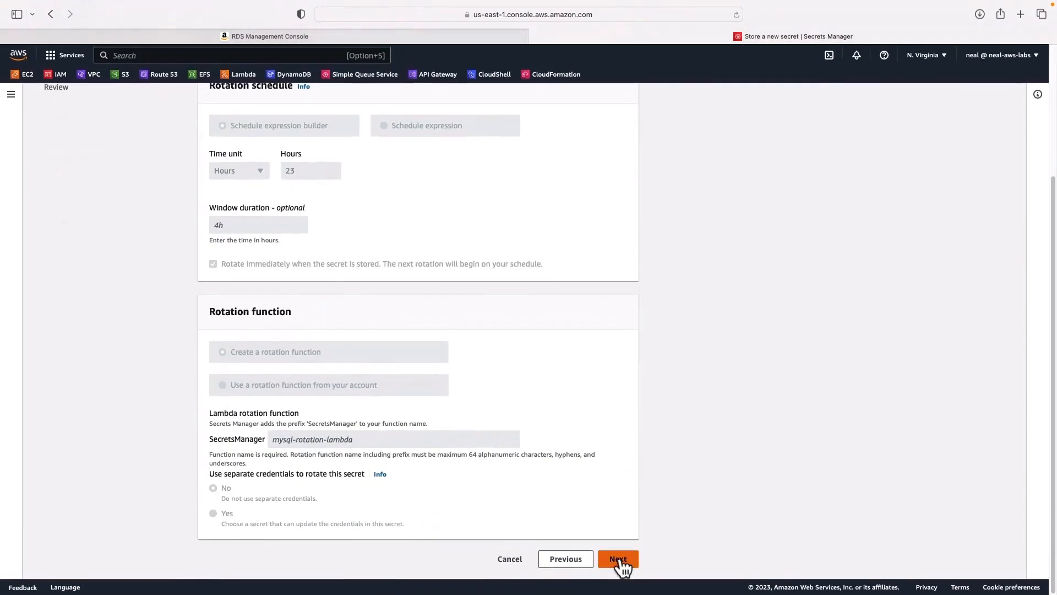
- Review the Java sample code, highlighting prod/sample-db, and store the secret
{"action": "left_click", "coordinate": [619, 557]}
{"action": "scroll", "coordinate": [311, 305], "scroll_direction": "down", "scroll_amount": 10}
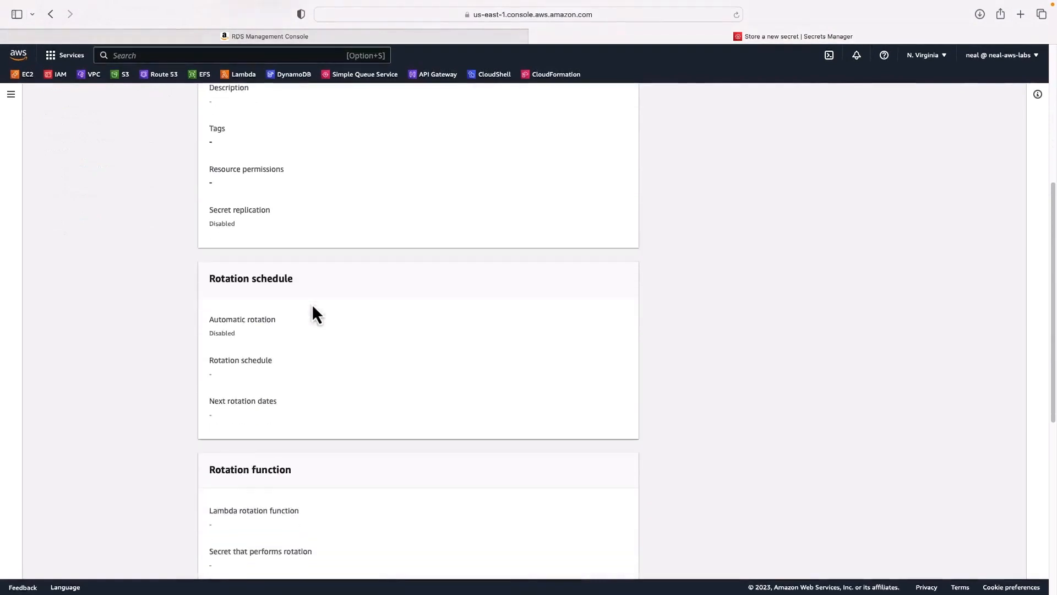
{"action": "scroll", "coordinate": [312, 307], "scroll_direction": "down", "scroll_amount": 6}
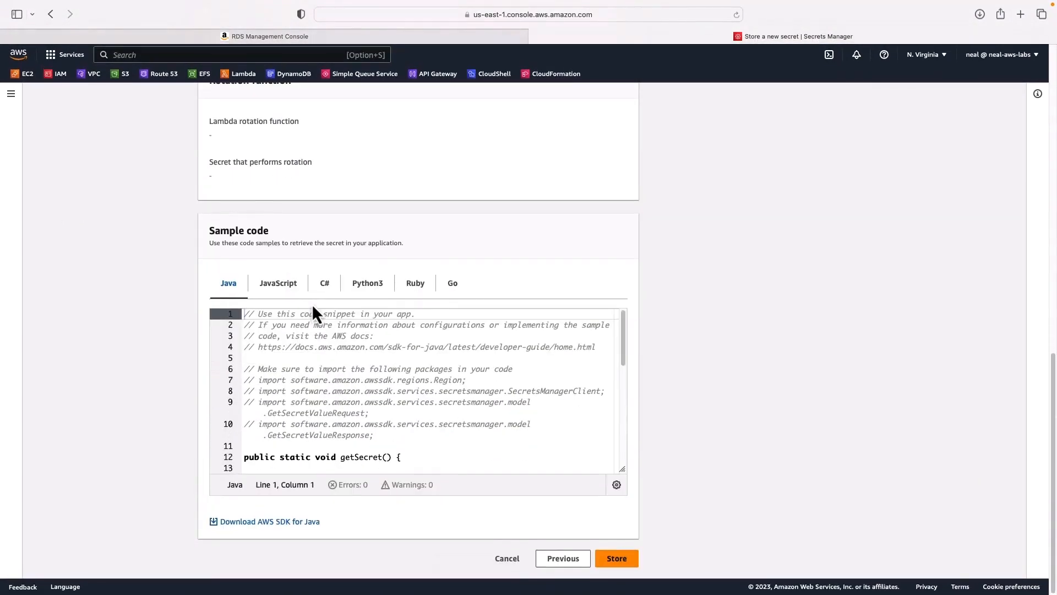
{"action": "scroll", "coordinate": [319, 429], "scroll_direction": "down", "scroll_amount": 4}
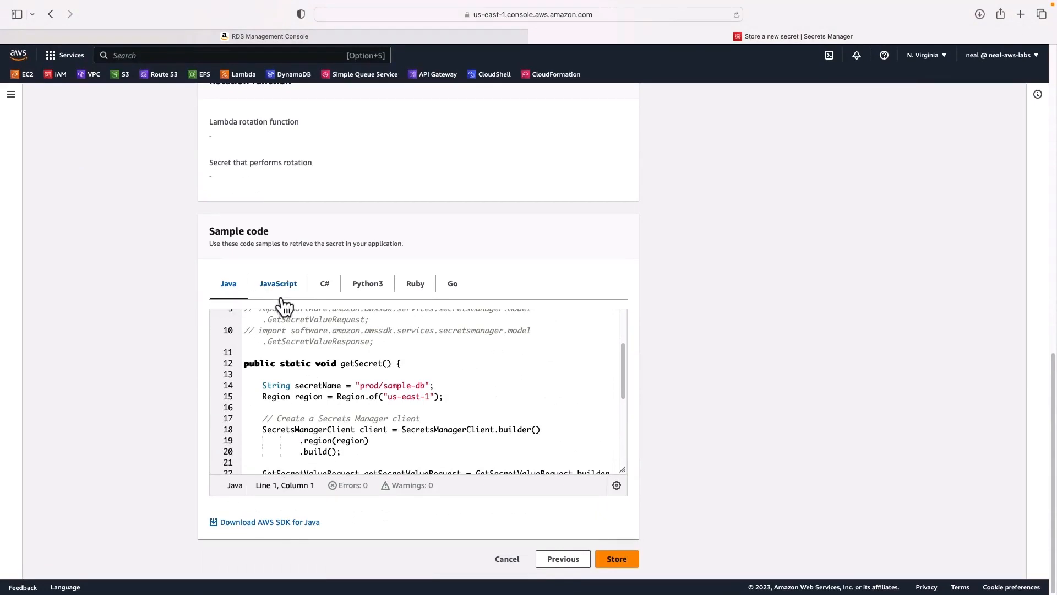
{"action": "scroll", "coordinate": [361, 390], "scroll_direction": "down", "scroll_amount": 5}
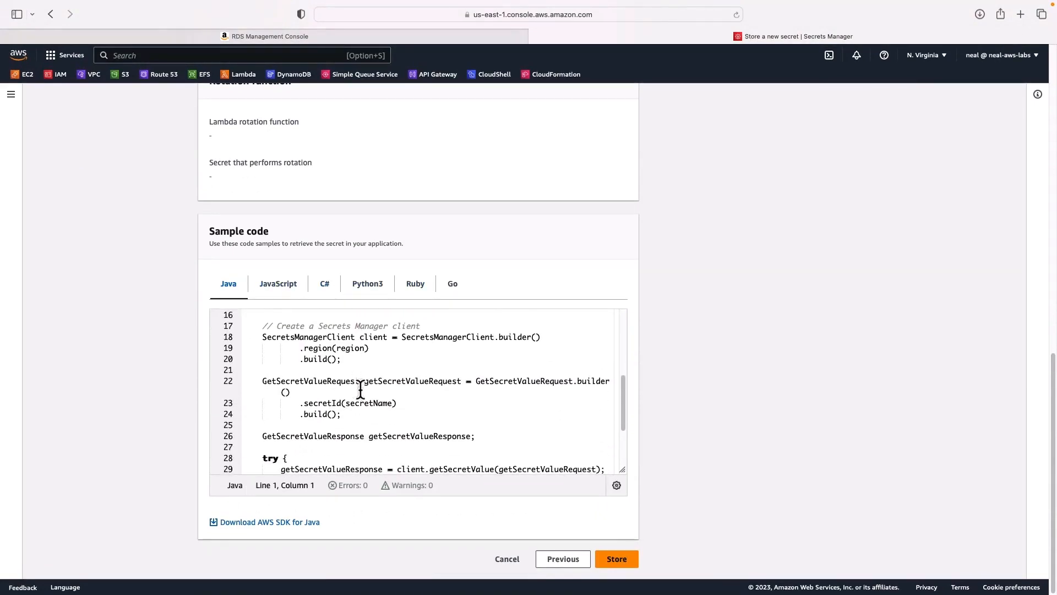
{"action": "scroll", "coordinate": [361, 389], "scroll_direction": "up", "scroll_amount": 5}
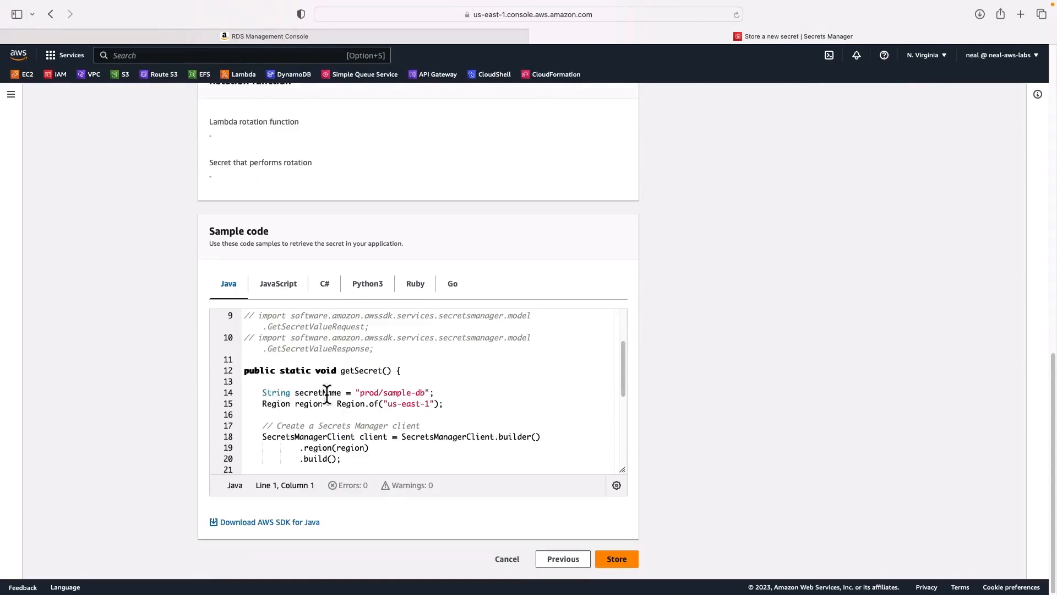
{"action": "left_click", "coordinate": [361, 394]}
{"action": "left_click_drag", "start_coordinate": [362, 394], "coordinate": [431, 403]}
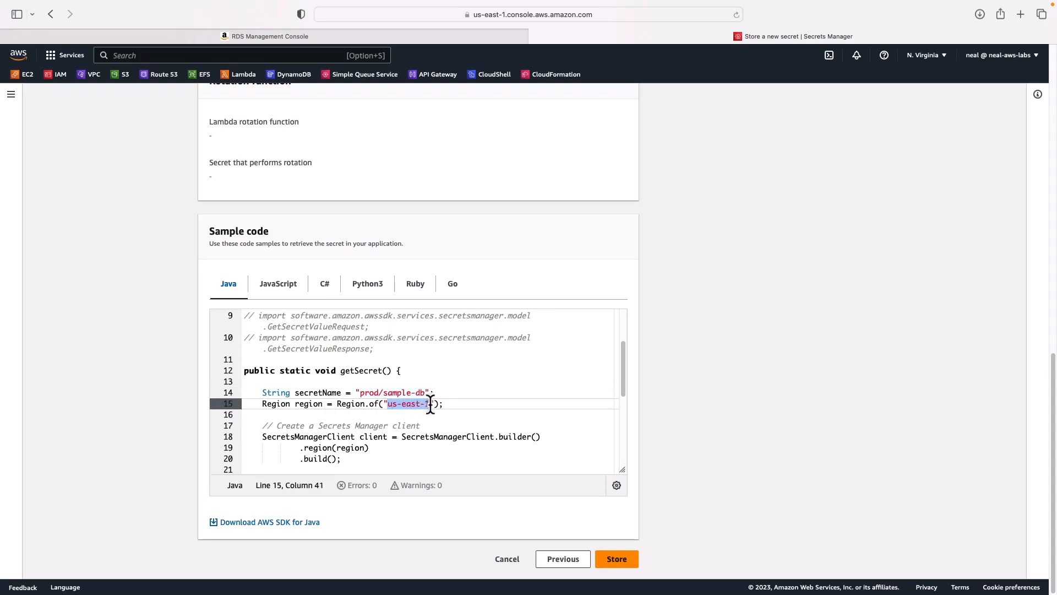
{"action": "left_click", "coordinate": [617, 558]}
{"action": "left_click", "coordinate": [890, 173]}
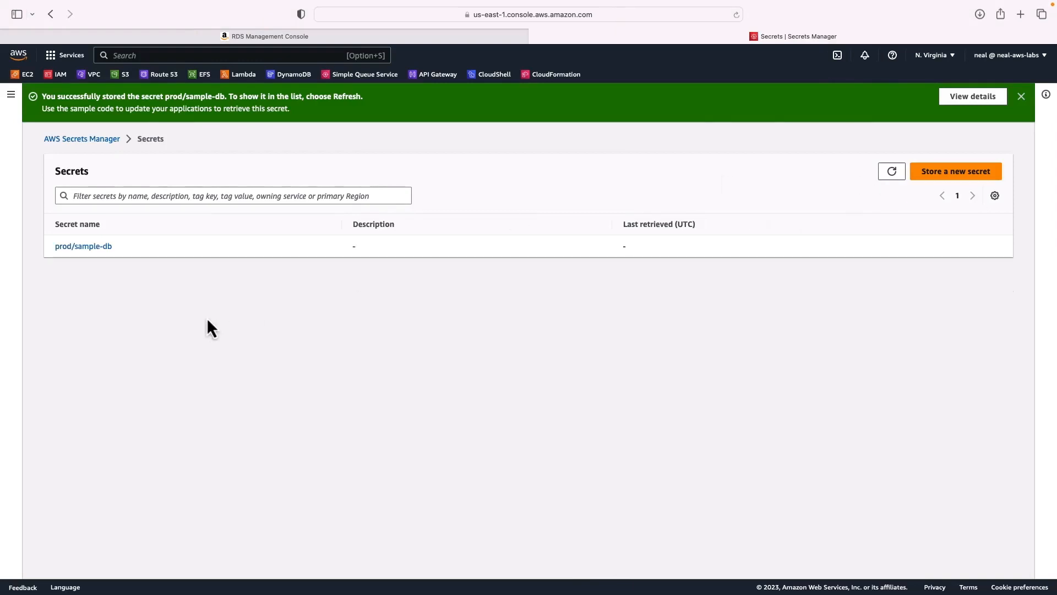
- Open prod/sample-db's details, reveal its key/value pairs, and select the host value in edit mode
{"action": "left_click", "coordinate": [84, 248]}
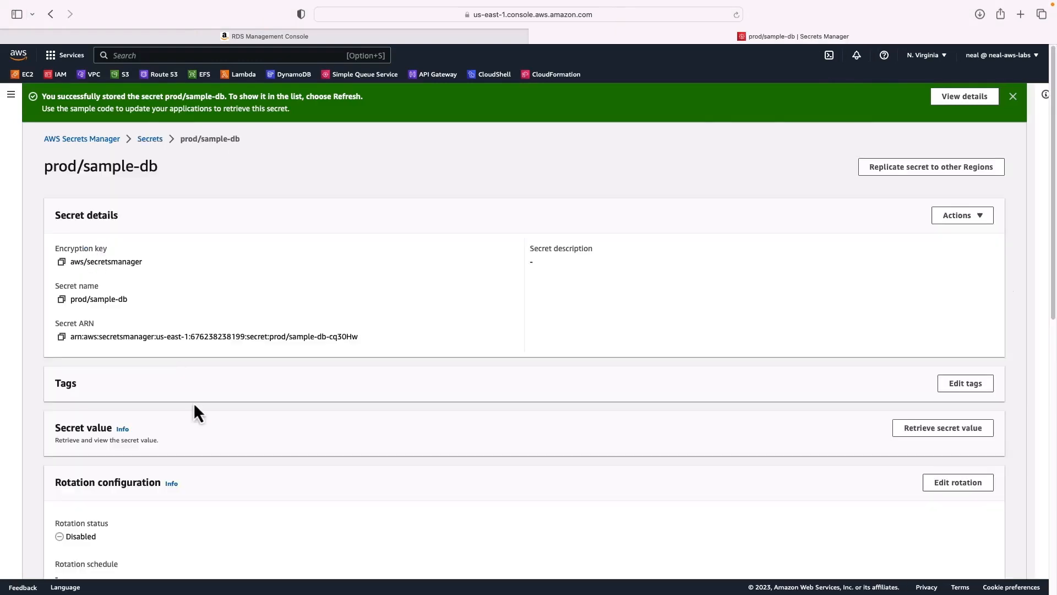
{"action": "scroll", "coordinate": [194, 406], "scroll_direction": "down", "scroll_amount": 3}
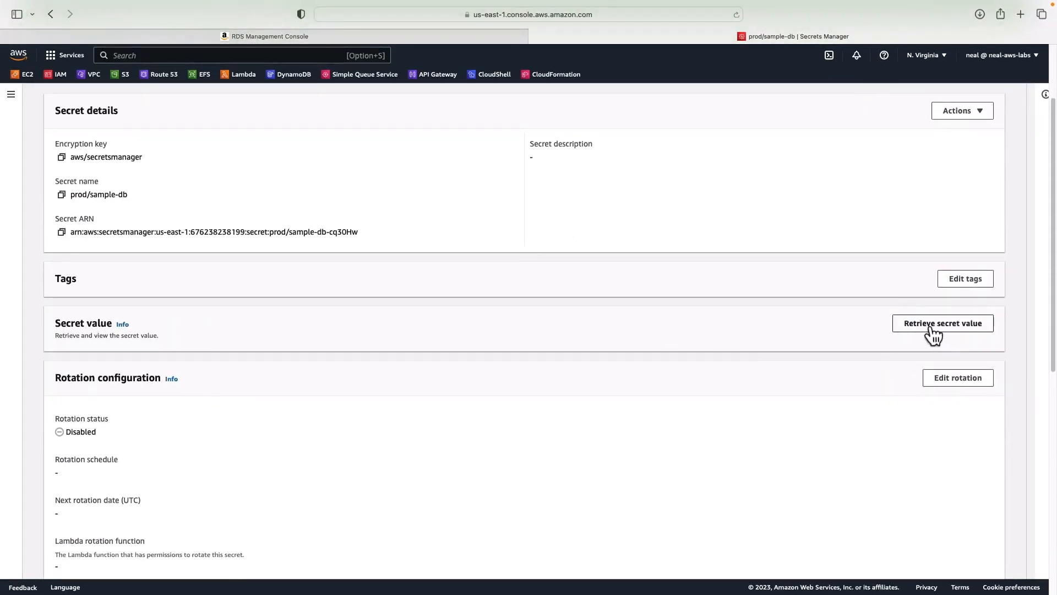
{"action": "left_click", "coordinate": [934, 330]}
{"action": "scroll", "coordinate": [474, 427], "scroll_direction": "down", "scroll_amount": 3}
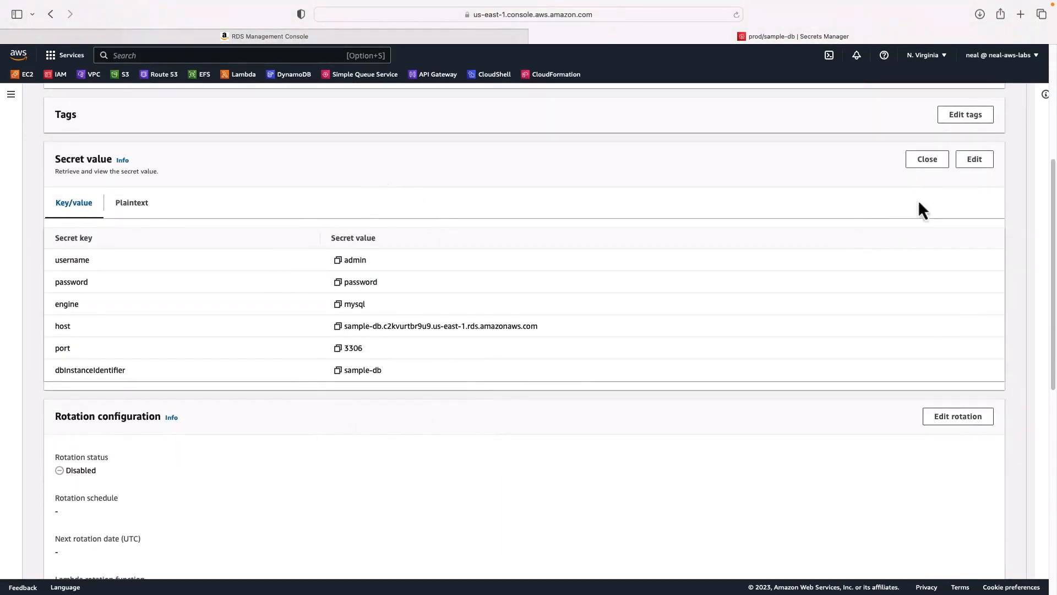
{"action": "left_click", "coordinate": [970, 162]}
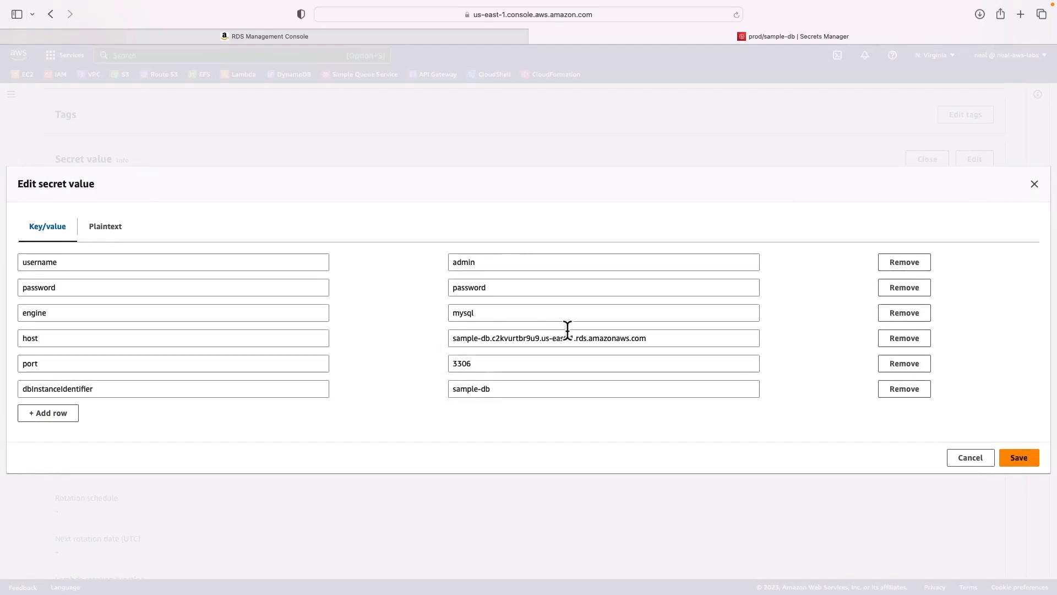
{"action": "left_click_drag", "start_coordinate": [661, 335], "coordinate": [446, 332]}
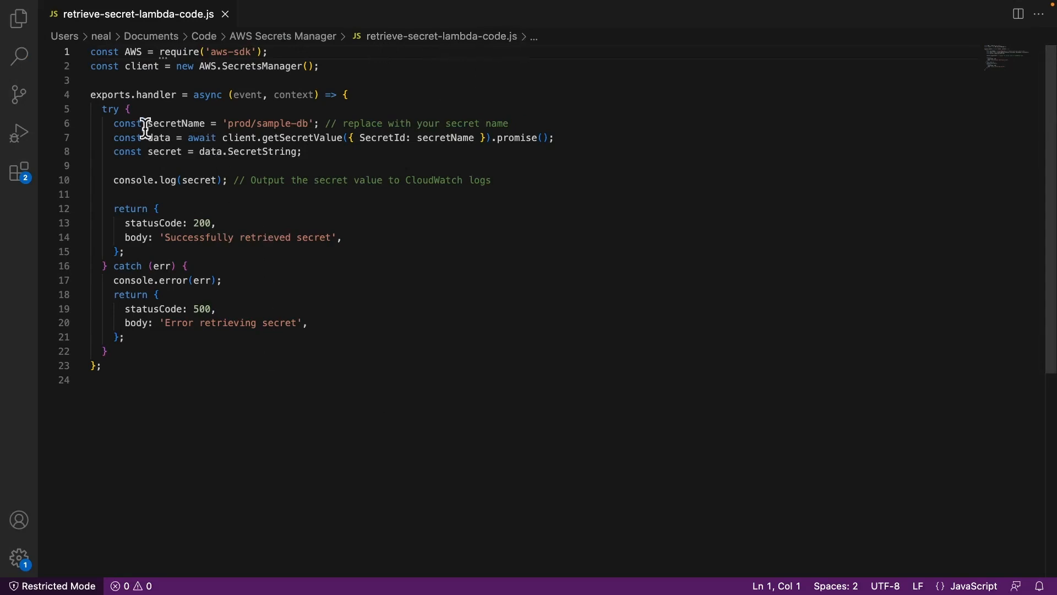
- Check the prod/sample-db secretName line, then select the entire retrieve-secret-lambda-code.js handler
{"action": "left_click_drag", "start_coordinate": [227, 123], "coordinate": [308, 125]}
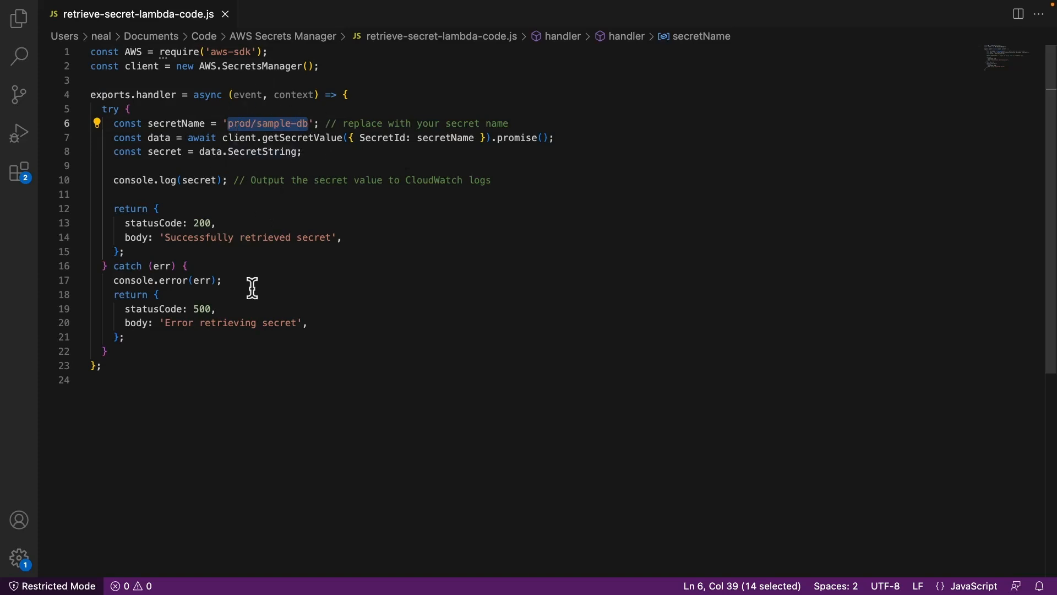
{"action": "left_click", "coordinate": [134, 376]}
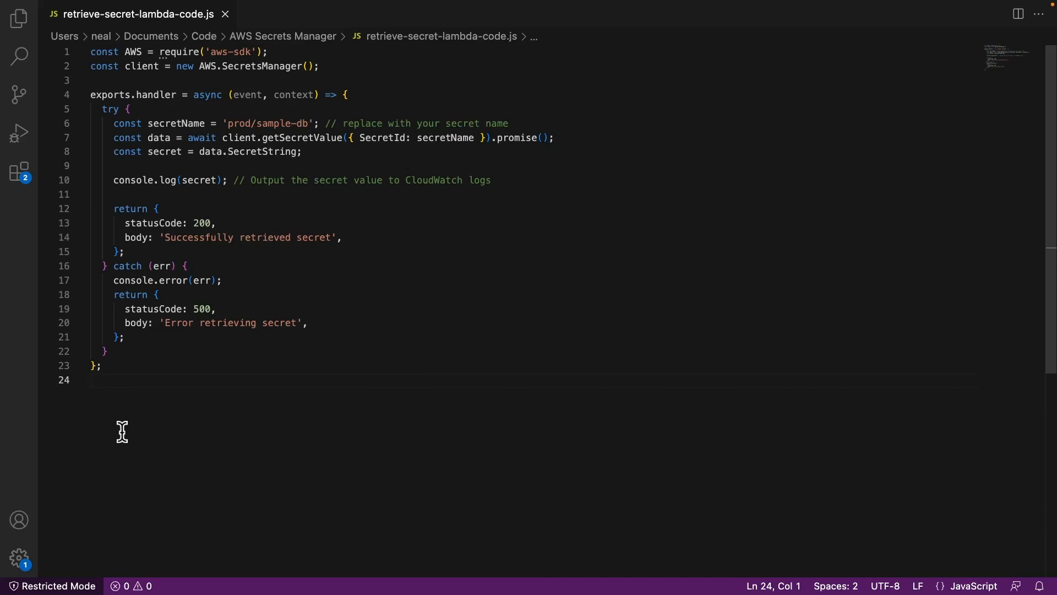
{"action": "key", "text": "super+a"}
{"action": "key", "text": "super+c"}
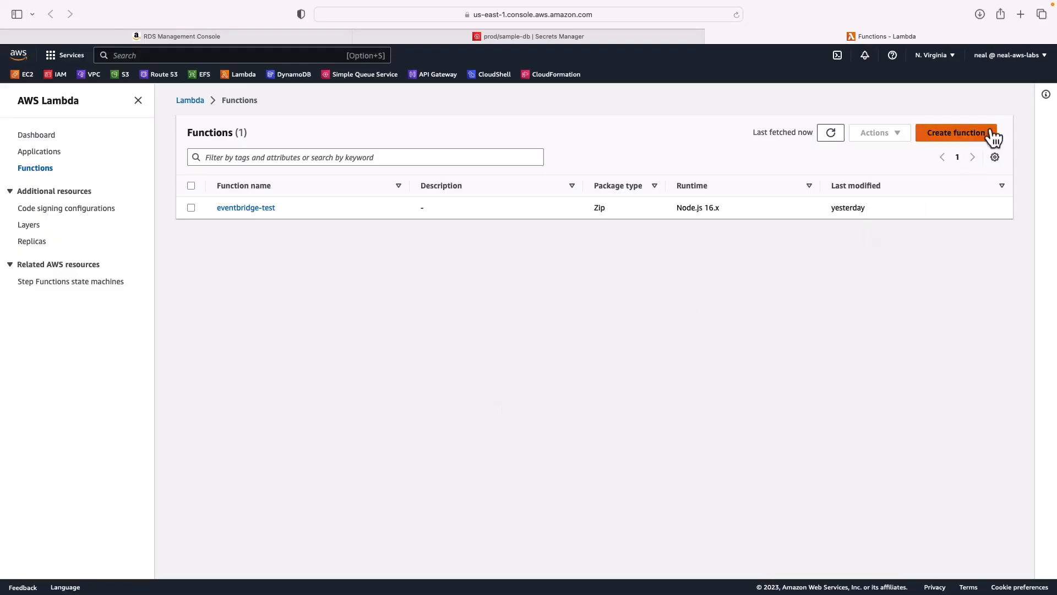
- Create a Node.js 16.x Lambda function named secrets-test
{"action": "left_click", "coordinate": [979, 138]}
{"action": "left_click", "coordinate": [112, 292]}
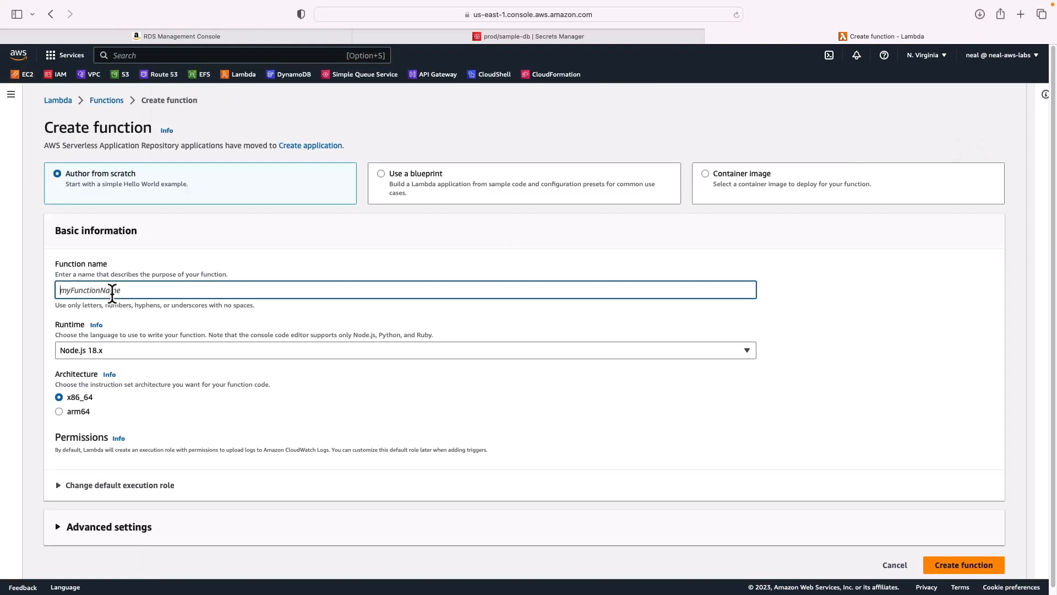
{"action": "type", "text": "sec"}
{"action": "type", "text": "rets-test"}
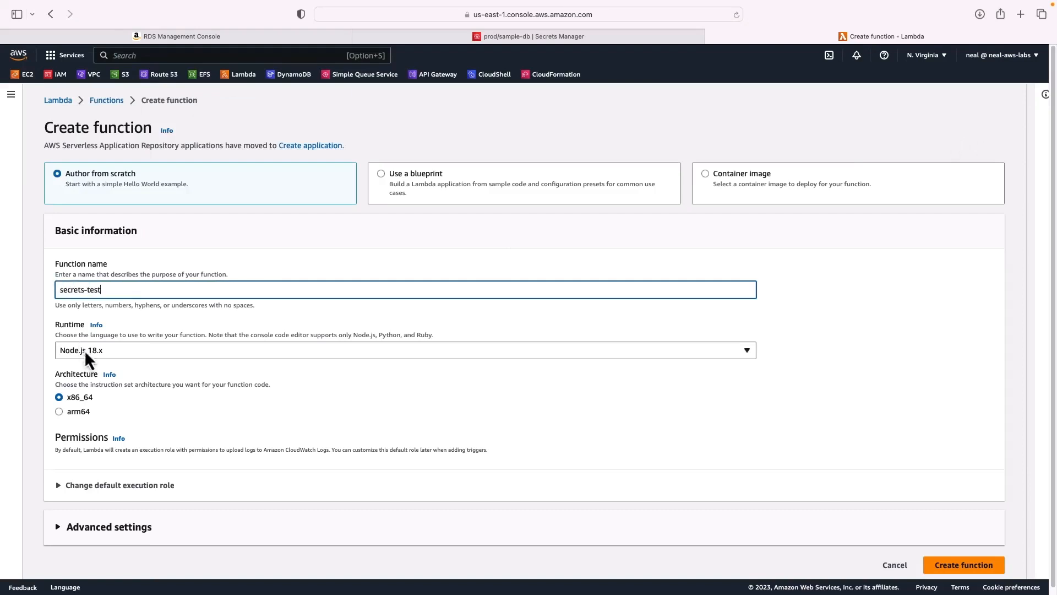
{"action": "left_click", "coordinate": [95, 355]}
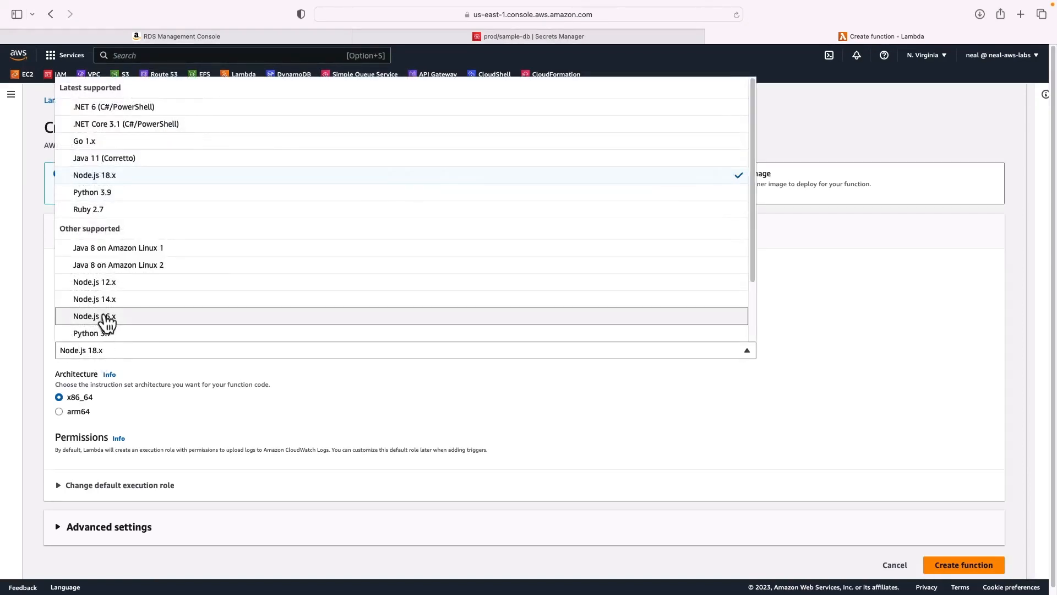
{"action": "left_click", "coordinate": [101, 316]}
{"action": "scroll", "coordinate": [132, 424], "scroll_direction": "down", "scroll_amount": 1}
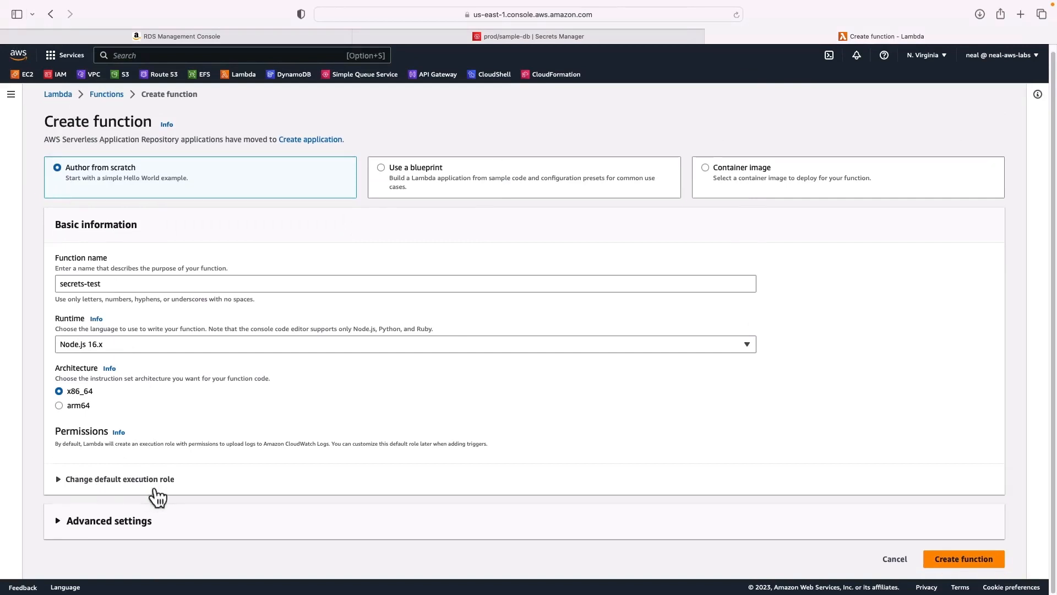
{"action": "left_click", "coordinate": [959, 562]}
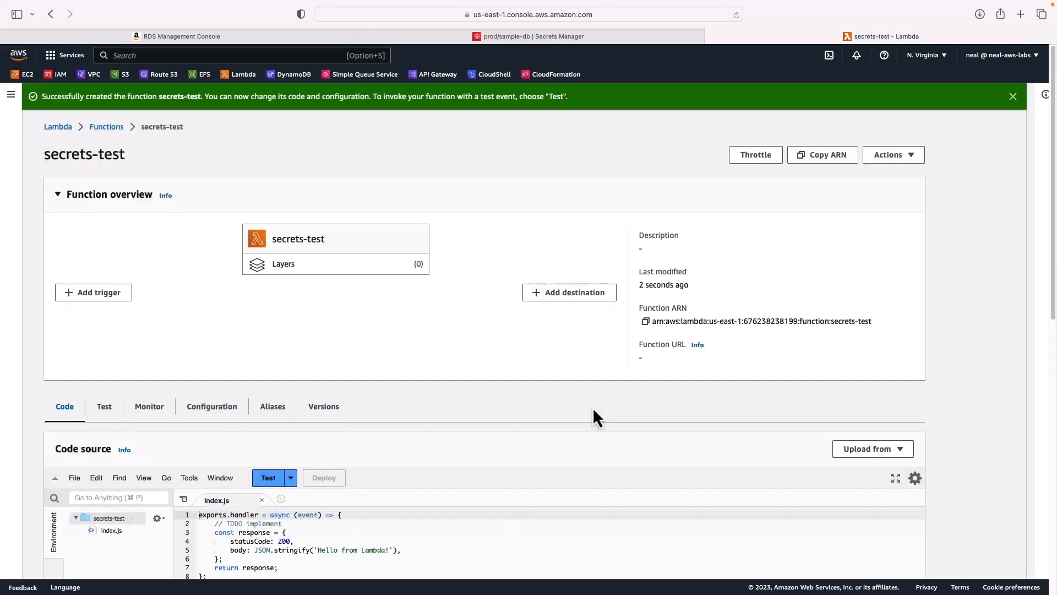
- Replace index.js with the pasted secret-retrieval handler and deploy it
{"action": "scroll", "coordinate": [594, 409], "scroll_direction": "down", "scroll_amount": 2}
{"action": "scroll", "coordinate": [593, 408], "scroll_direction": "down", "scroll_amount": 5}
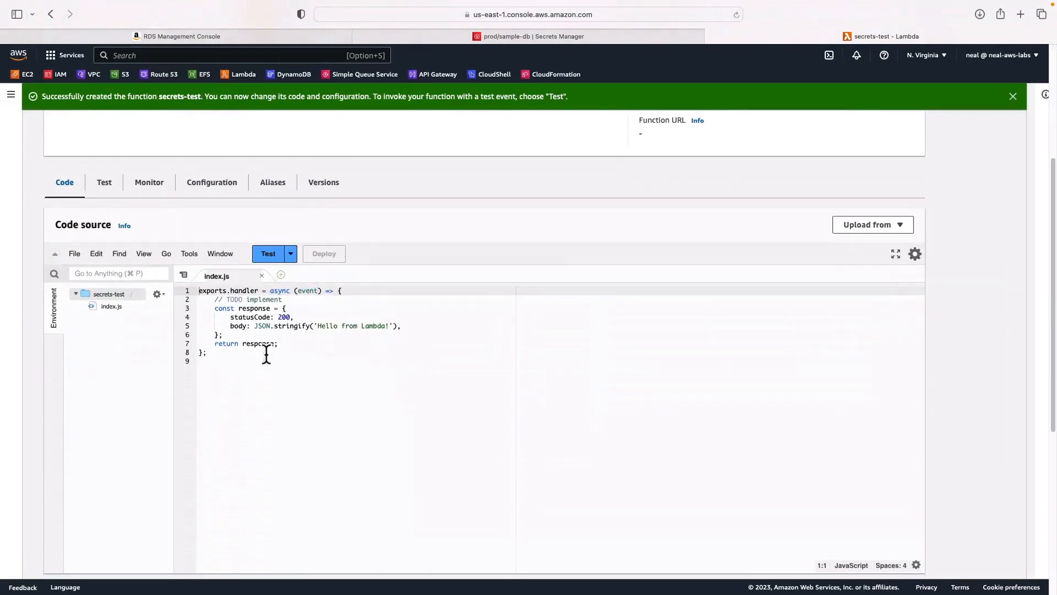
{"action": "key", "text": "super+a"}
{"action": "key", "text": "BackSpace"}
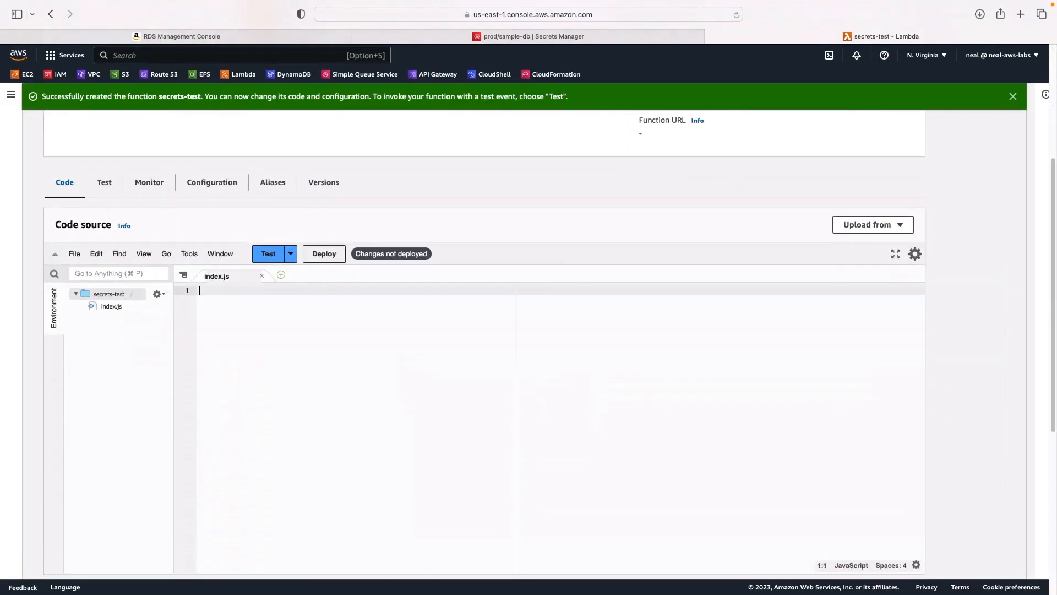
{"action": "key", "text": "super+v"}
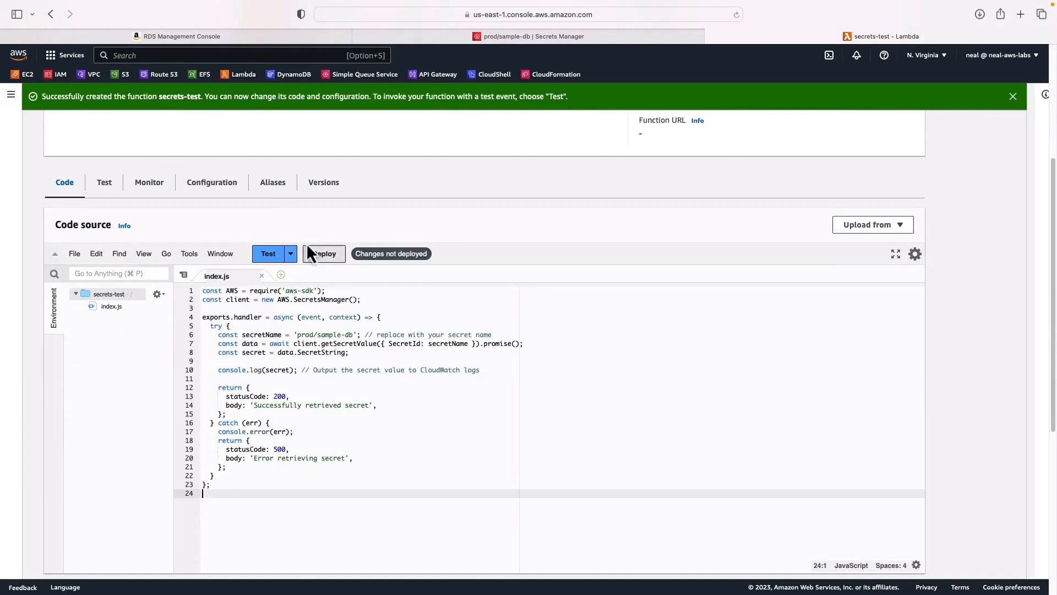
{"action": "left_click", "coordinate": [327, 256]}
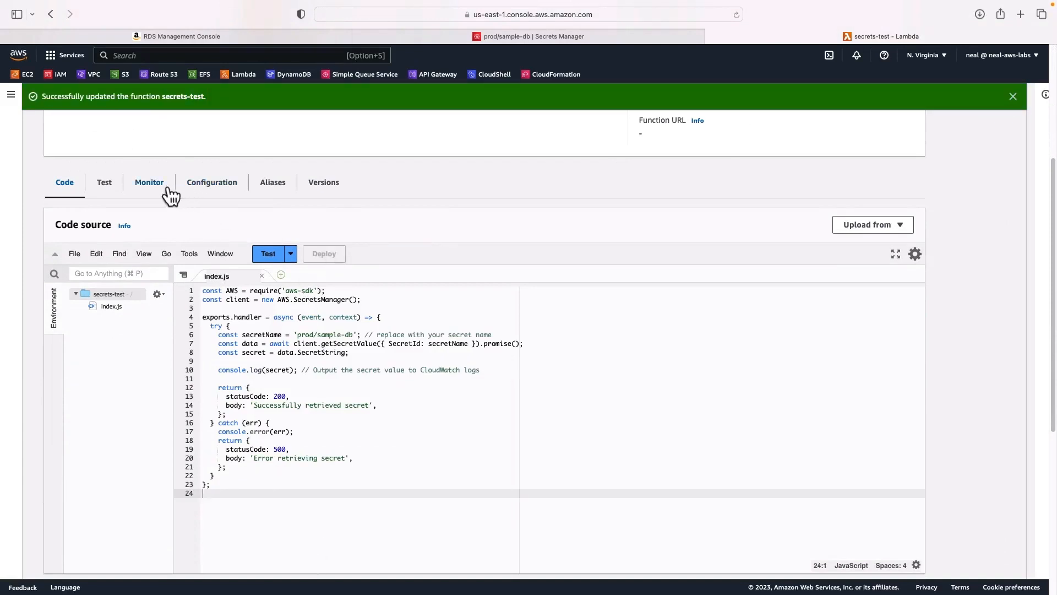
{"action": "left_click", "coordinate": [201, 184]}
- Open role secrets-test-role-oy6gsx73 in IAM, inspect its CloudWatch Logs policy, and open Add permissions
{"action": "left_click", "coordinate": [69, 271]}
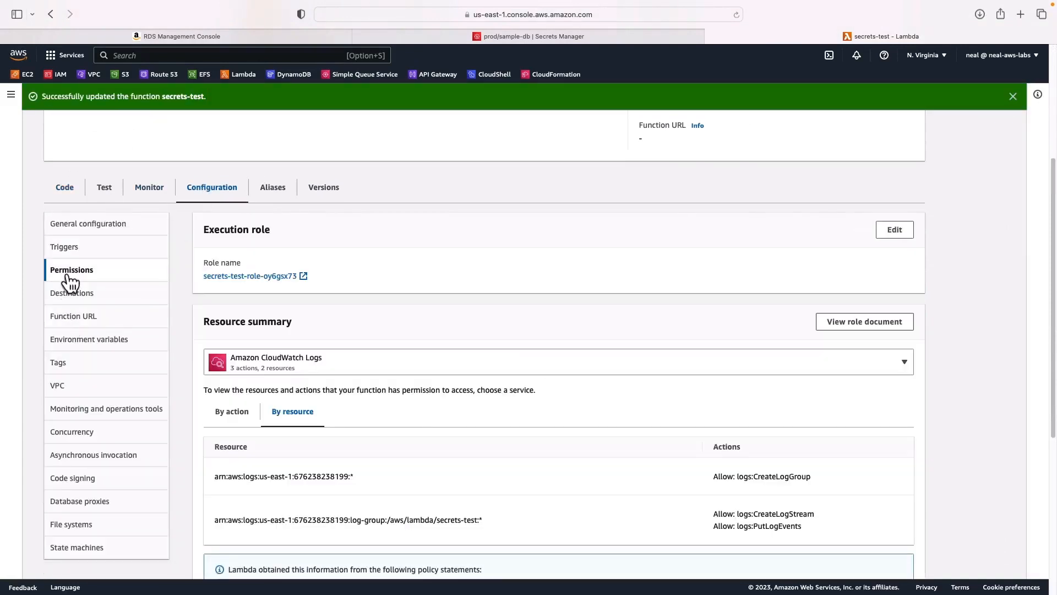
{"action": "left_click", "coordinate": [238, 278]}
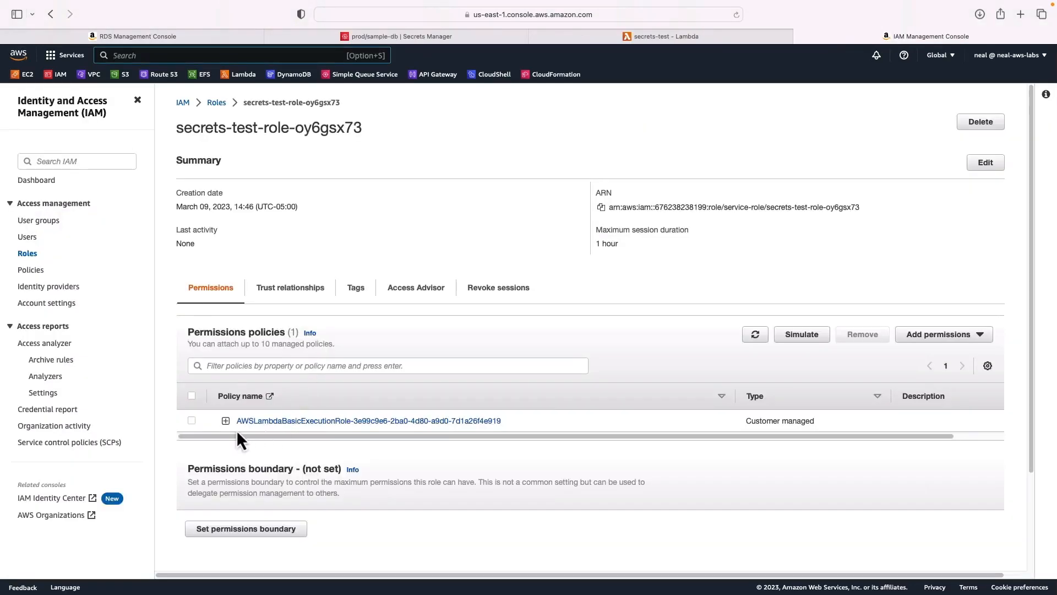
{"action": "left_click", "coordinate": [225, 421]}
{"action": "scroll", "coordinate": [223, 424], "scroll_direction": "down", "scroll_amount": 3}
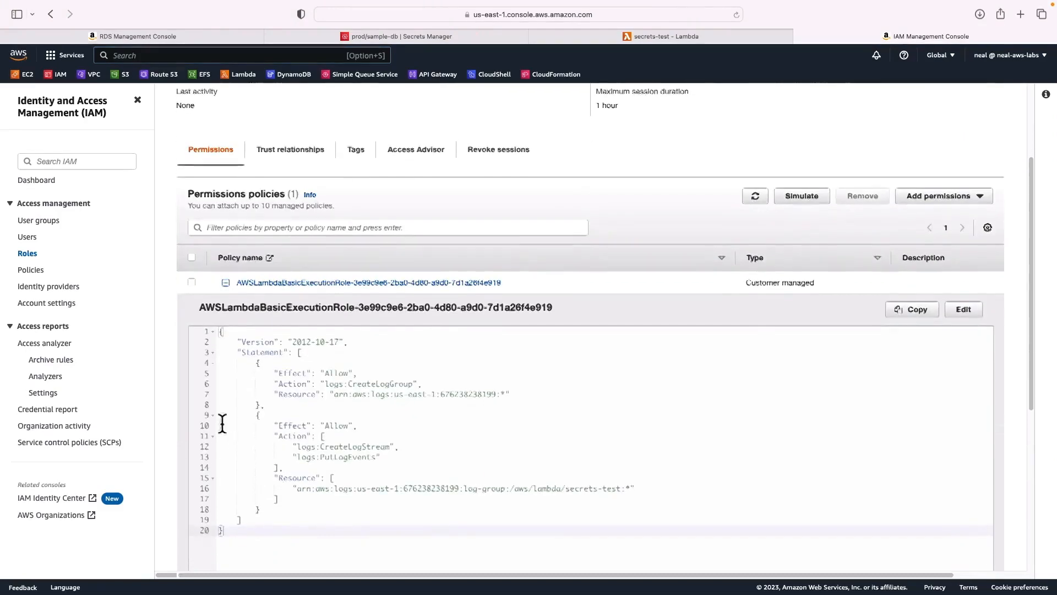
{"action": "left_click_drag", "start_coordinate": [297, 445], "coordinate": [391, 457]}
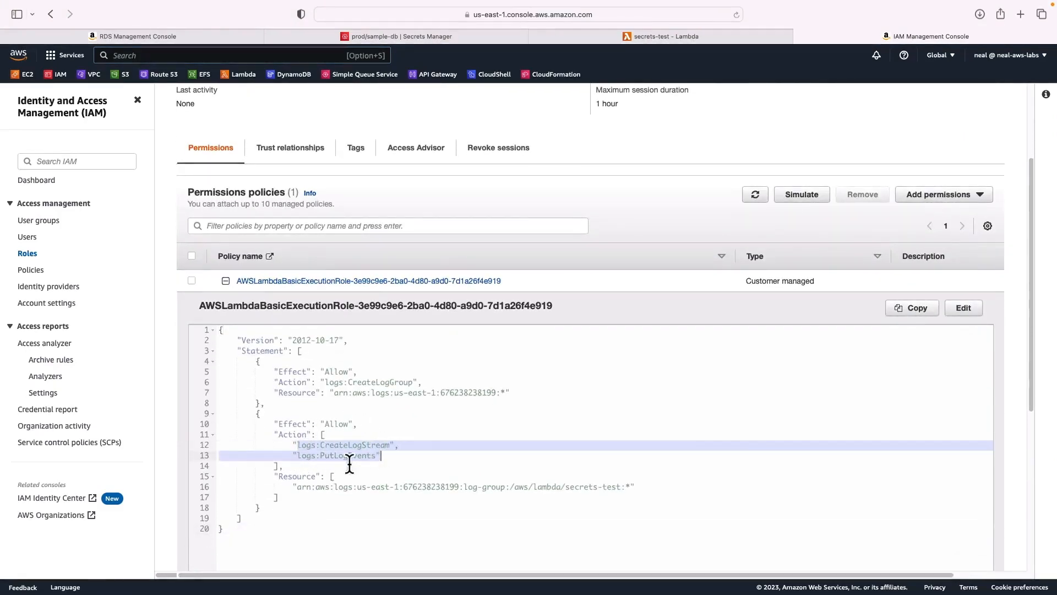
{"action": "scroll", "coordinate": [350, 465], "scroll_direction": "up", "scroll_amount": 3}
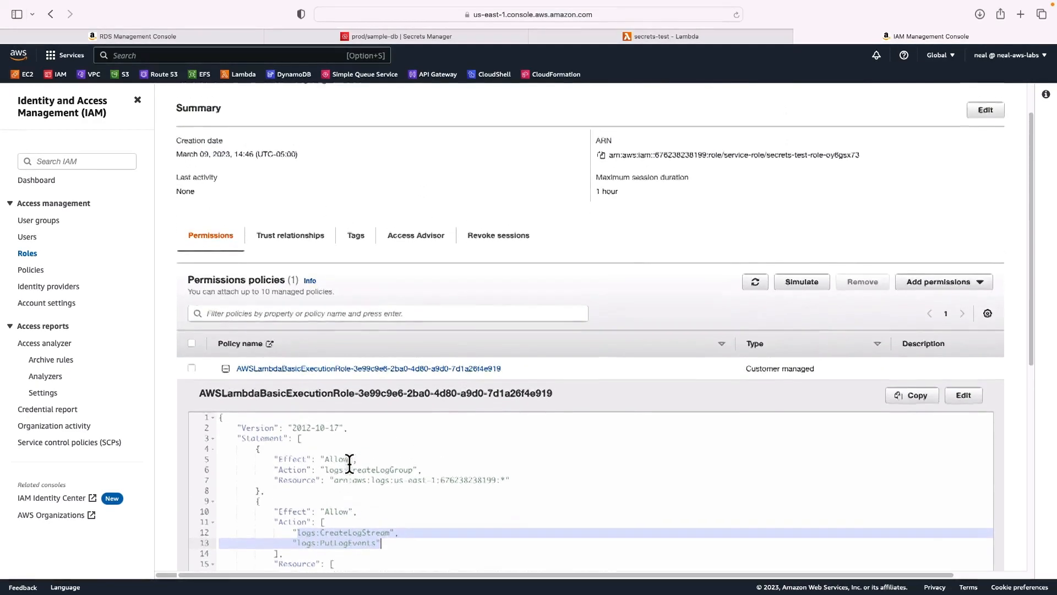
{"action": "left_click", "coordinate": [917, 300]}
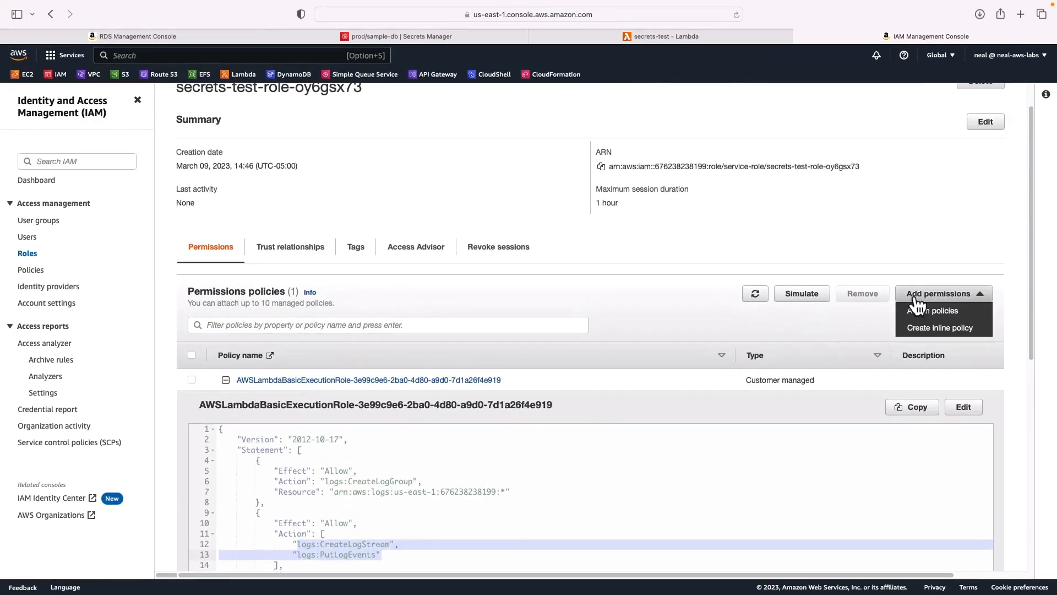
- Filter policies for 'secr', review SecretsManagerReadWrite's JSON, and attach it to secrets-test-role-oy6gsx73
{"action": "left_click", "coordinate": [916, 317]}
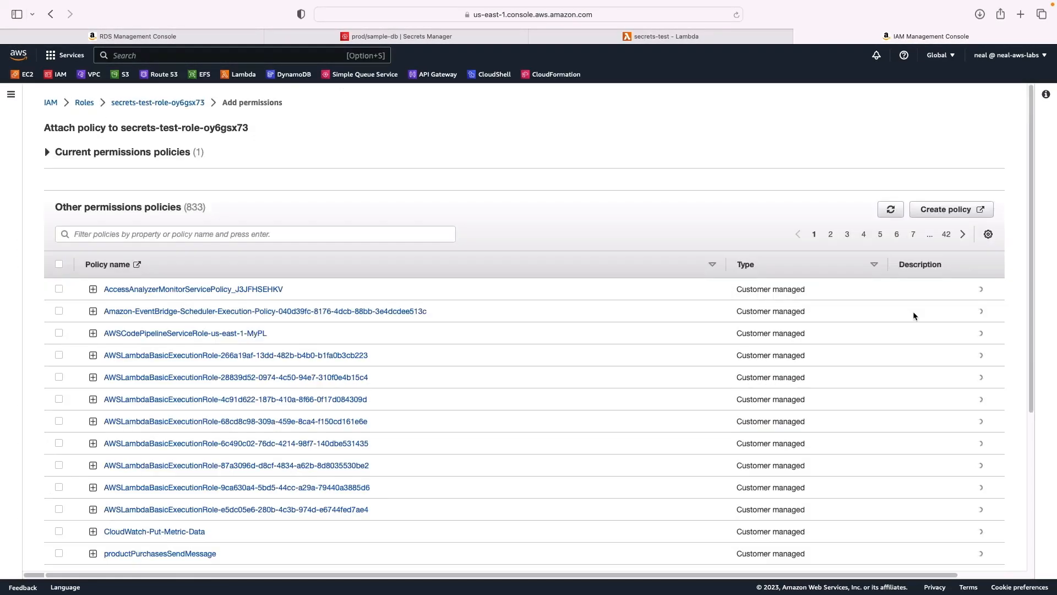
{"action": "left_click", "coordinate": [120, 234]}
{"action": "type", "text": "secrets"}
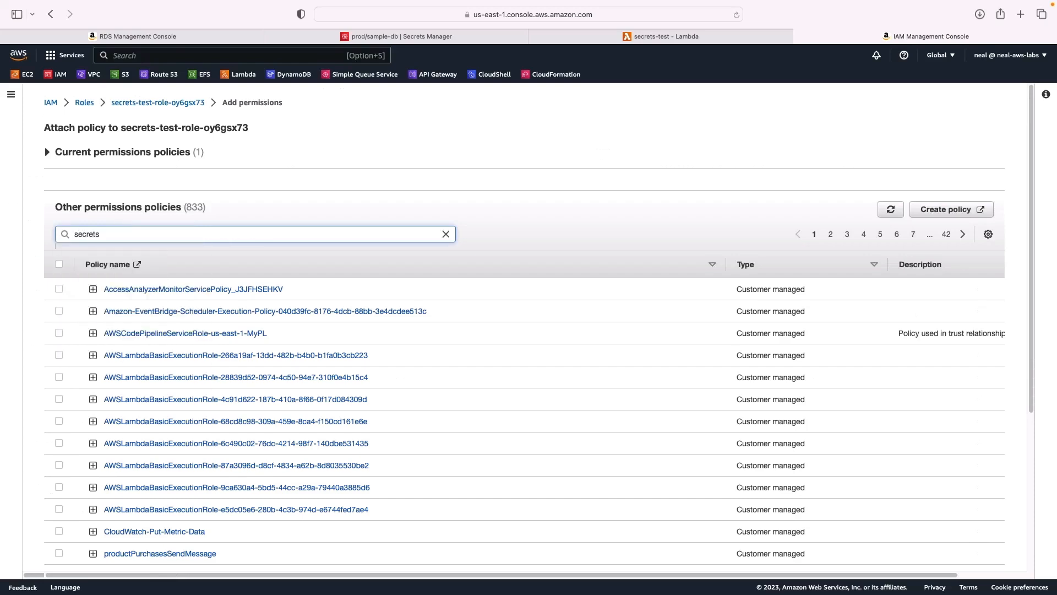
{"action": "key", "text": "Return"}
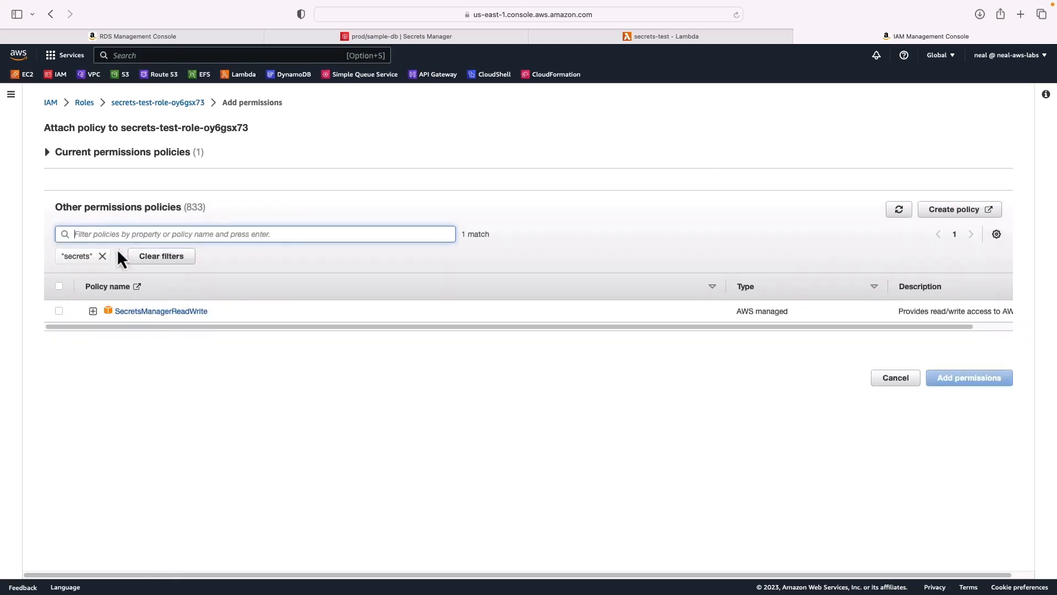
{"action": "left_click", "coordinate": [93, 311]}
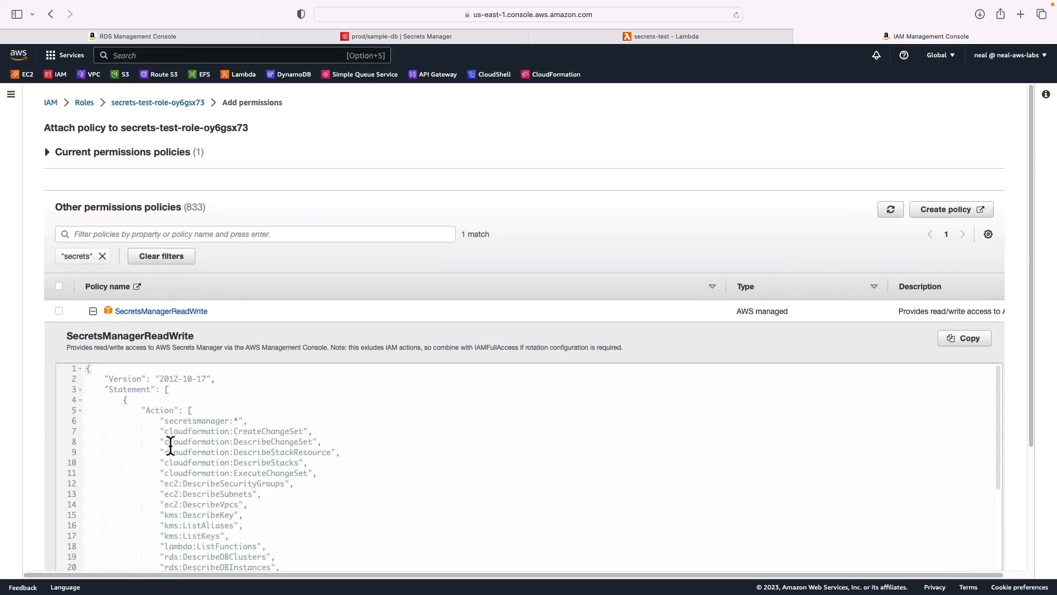
{"action": "left_click_drag", "start_coordinate": [249, 420], "coordinate": [164, 420]}
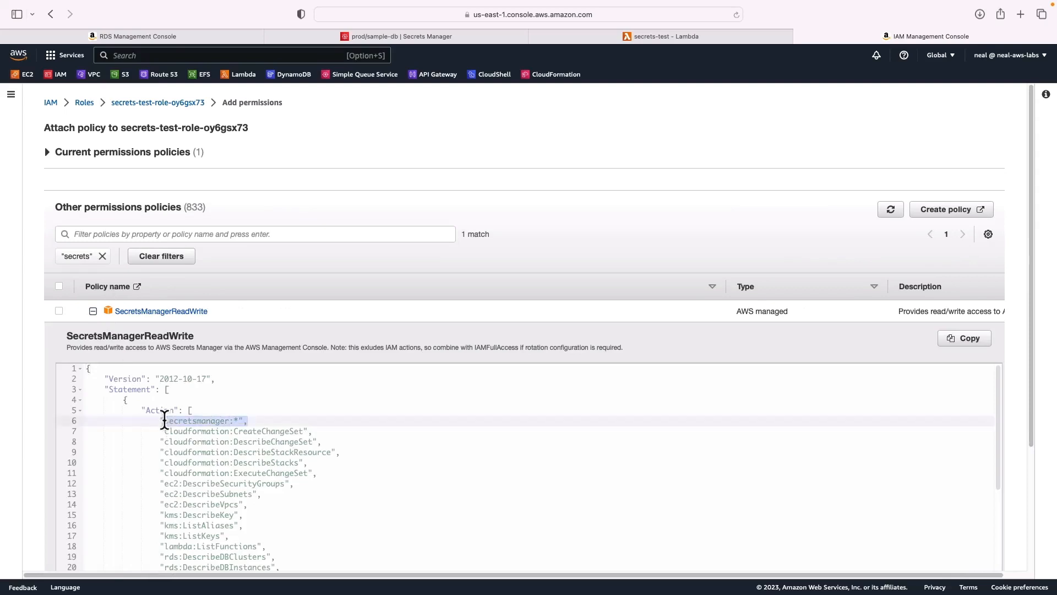
{"action": "left_click", "coordinate": [93, 311]}
{"action": "left_click", "coordinate": [59, 311]}
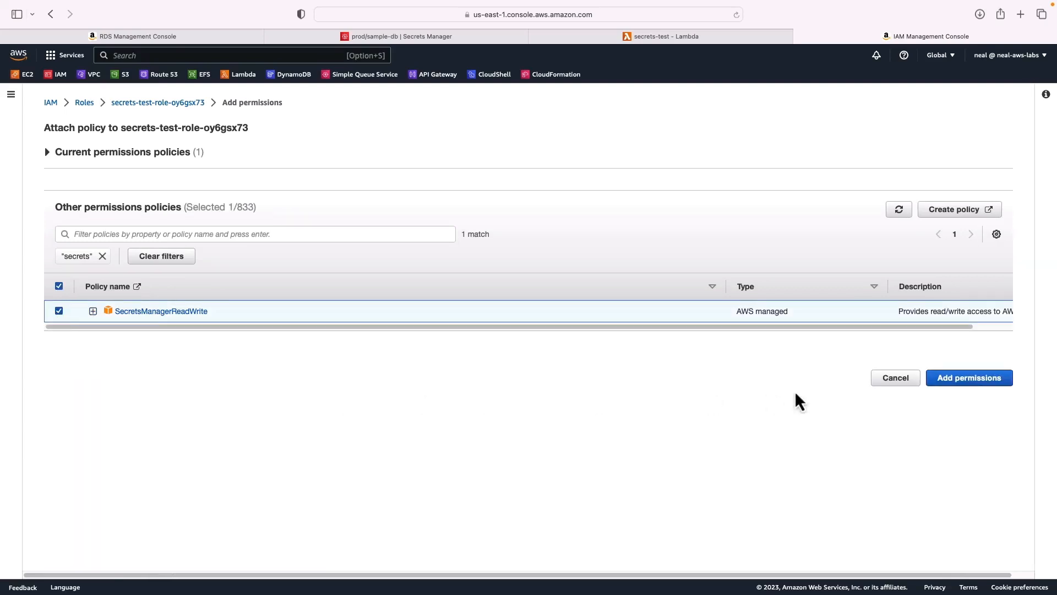
{"action": "left_click", "coordinate": [966, 383]}
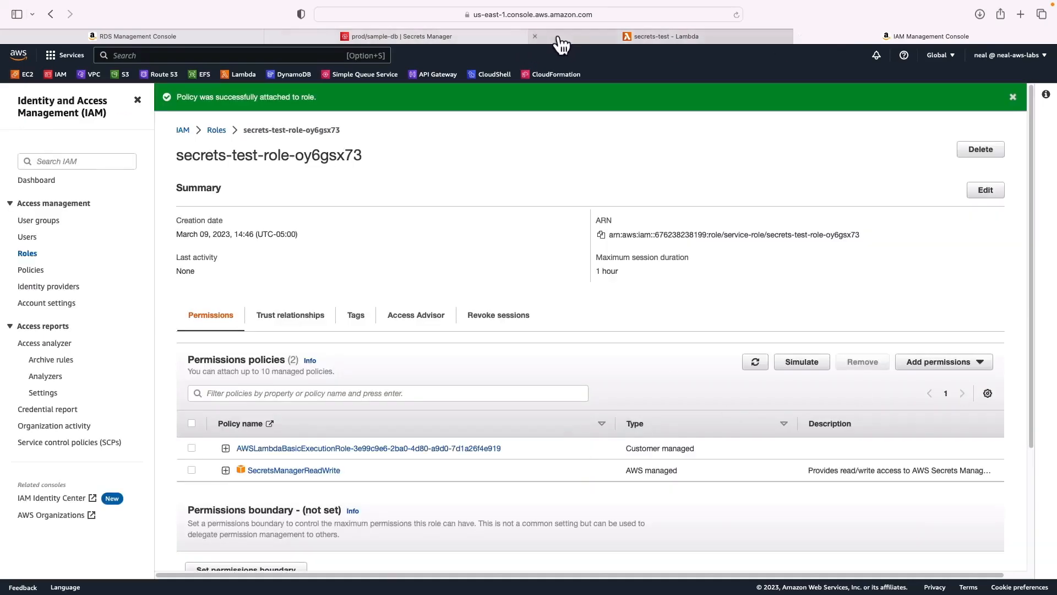
{"action": "left_click", "coordinate": [558, 37]}
- Create a test event named t1 and run secrets-test with it
{"action": "left_click", "coordinate": [105, 188]}
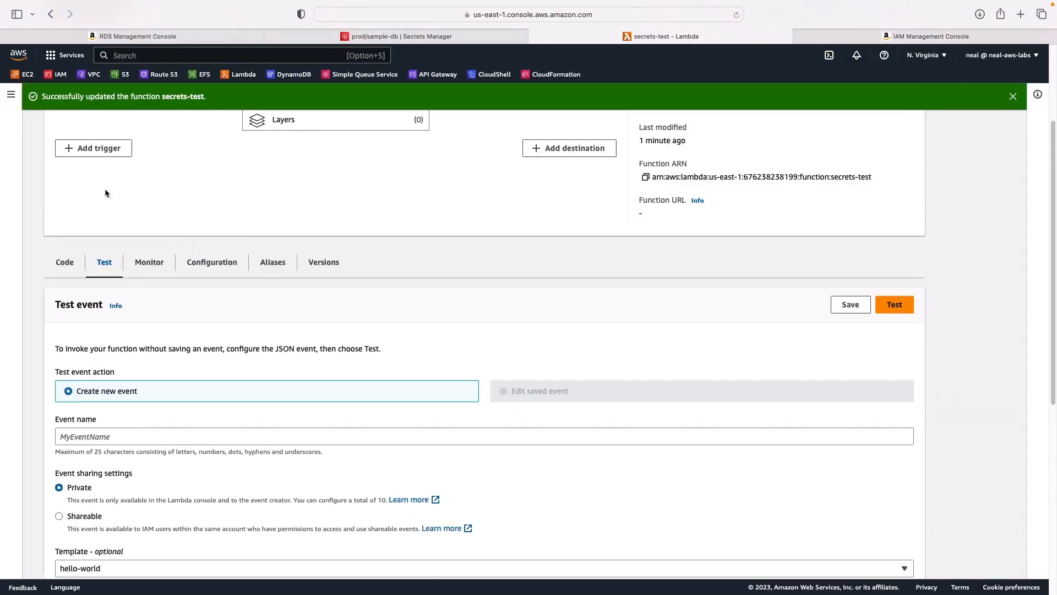
{"action": "left_click", "coordinate": [104, 435]}
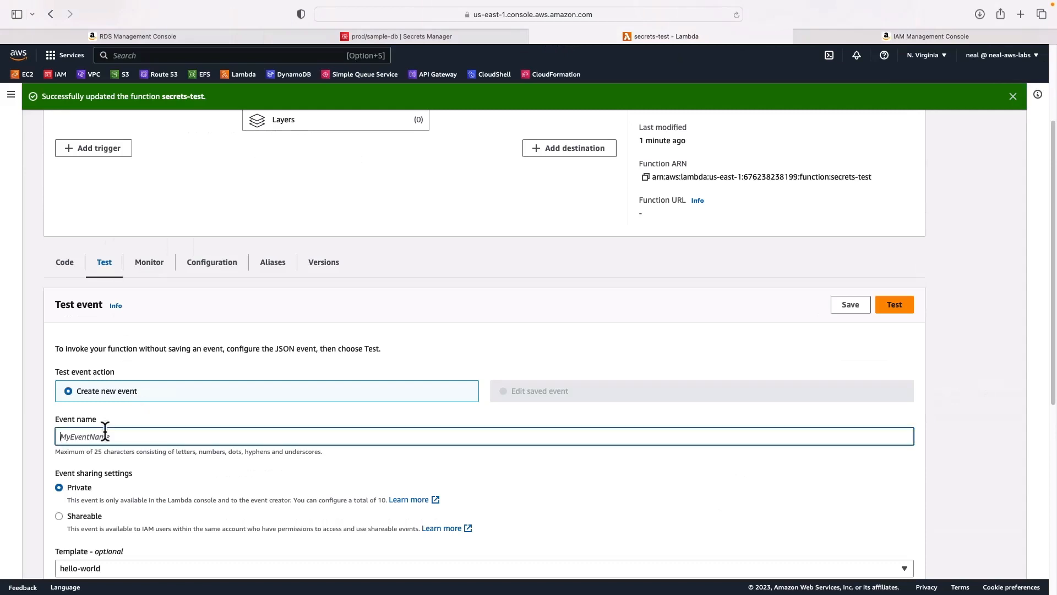
{"action": "type", "text": "t1"}
{"action": "scroll", "coordinate": [308, 457], "scroll_direction": "down", "scroll_amount": 5}
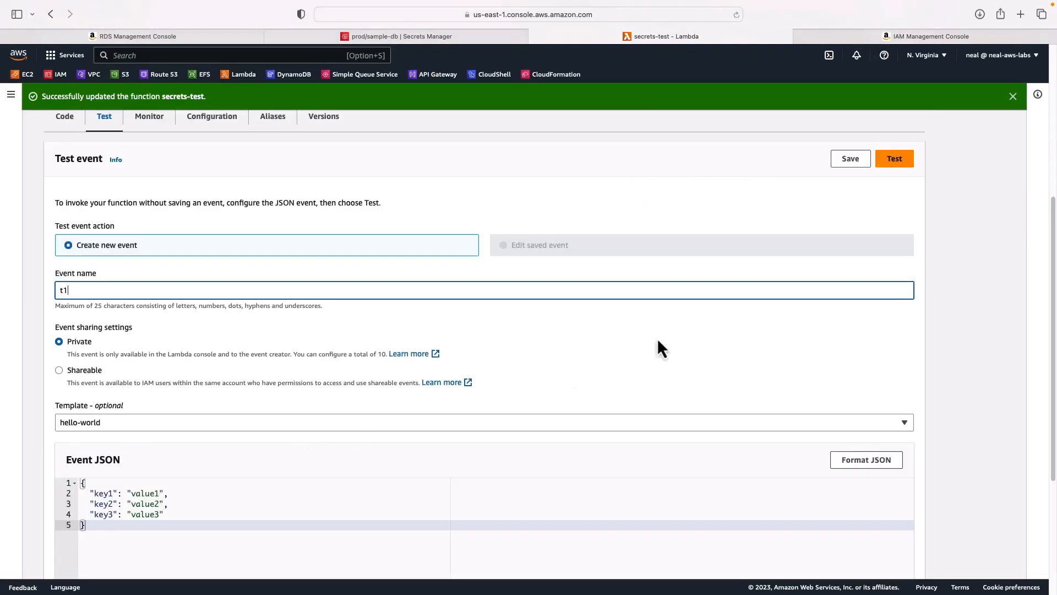
{"action": "left_click", "coordinate": [895, 163]}
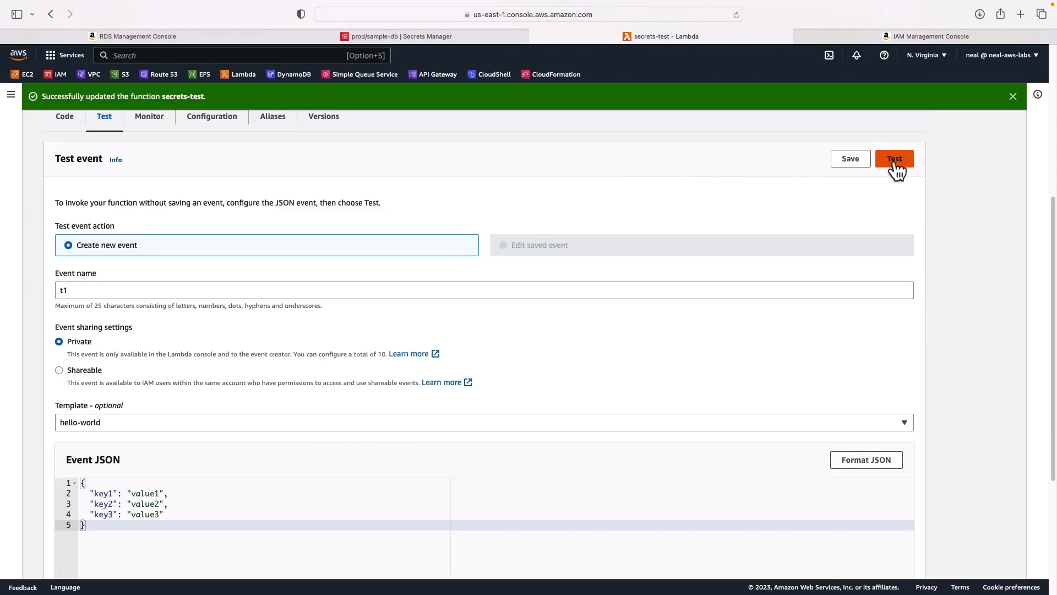
{"action": "left_click", "coordinate": [894, 163]}
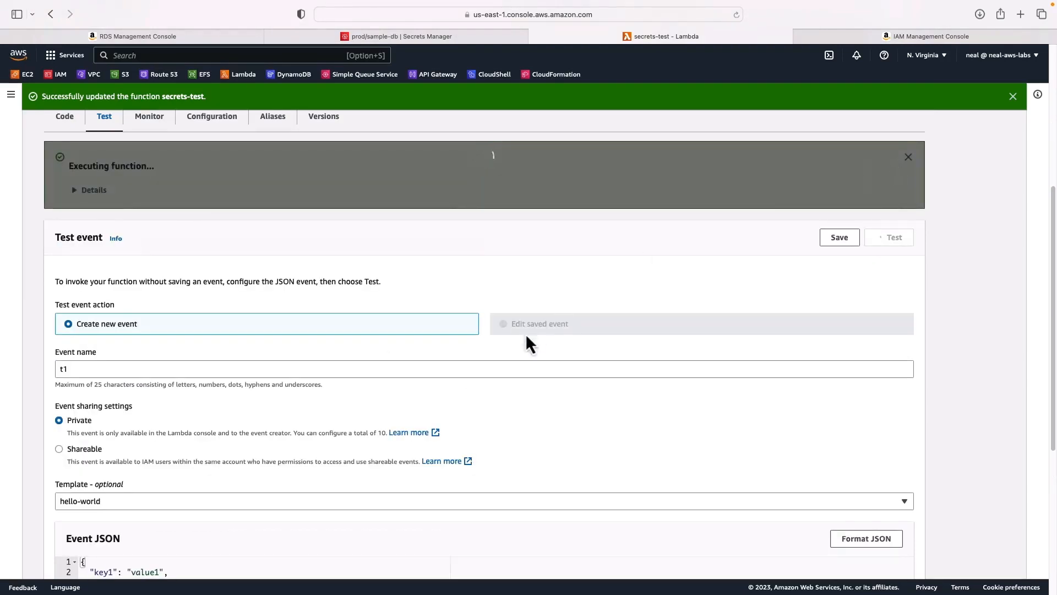
- Check the execution details for 'Successfully retrieved secret', then view the function's monitoring metrics
{"action": "left_click", "coordinate": [74, 190]}
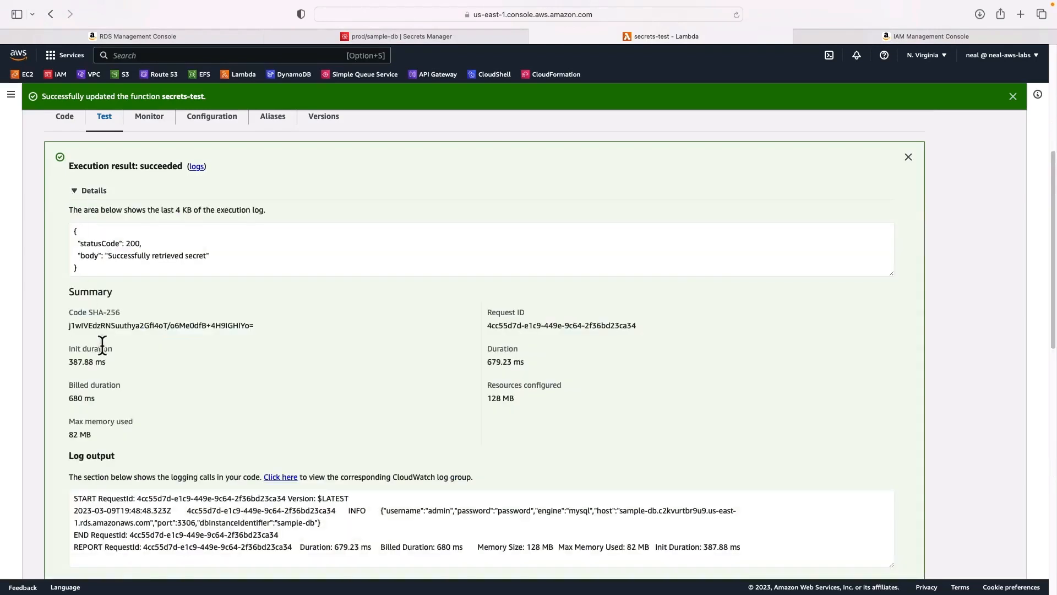
{"action": "left_click_drag", "start_coordinate": [88, 270], "coordinate": [74, 229]}
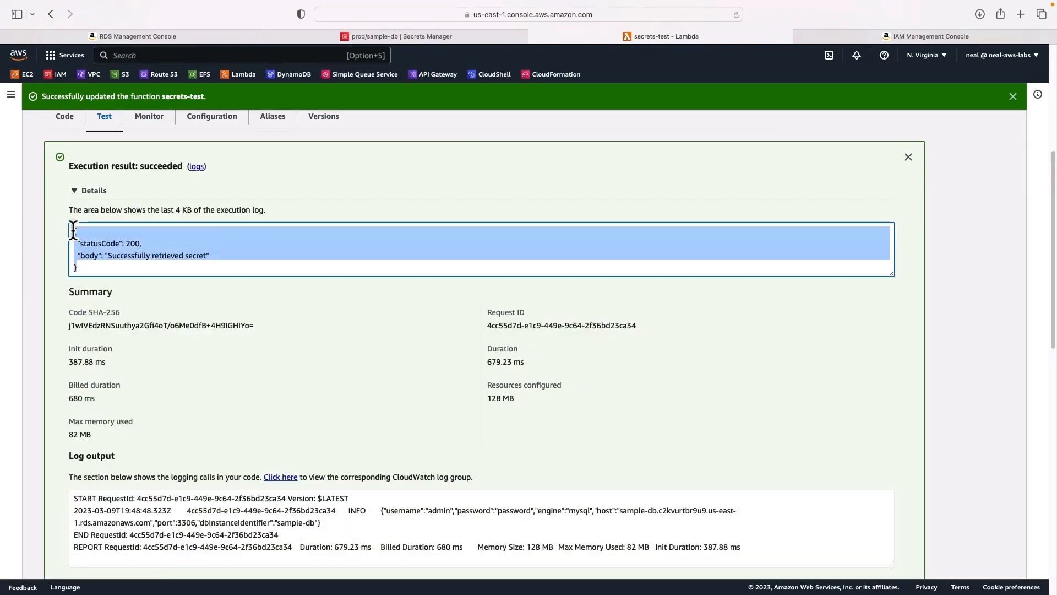
{"action": "left_click", "coordinate": [115, 264]}
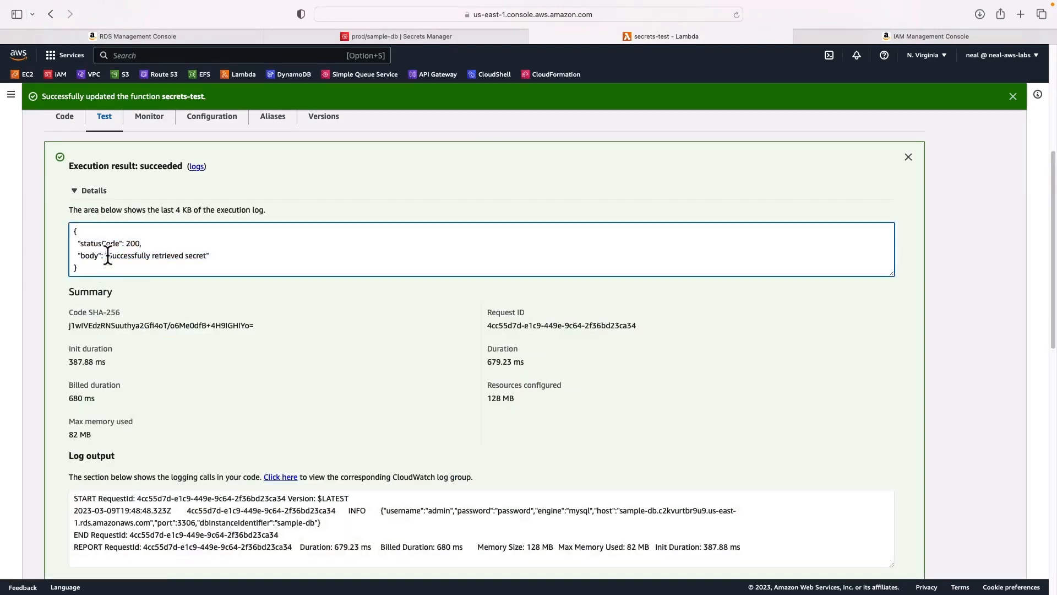
{"action": "left_click_drag", "start_coordinate": [108, 256], "coordinate": [215, 255]}
{"action": "scroll", "coordinate": [215, 255], "scroll_direction": "up", "scroll_amount": 2}
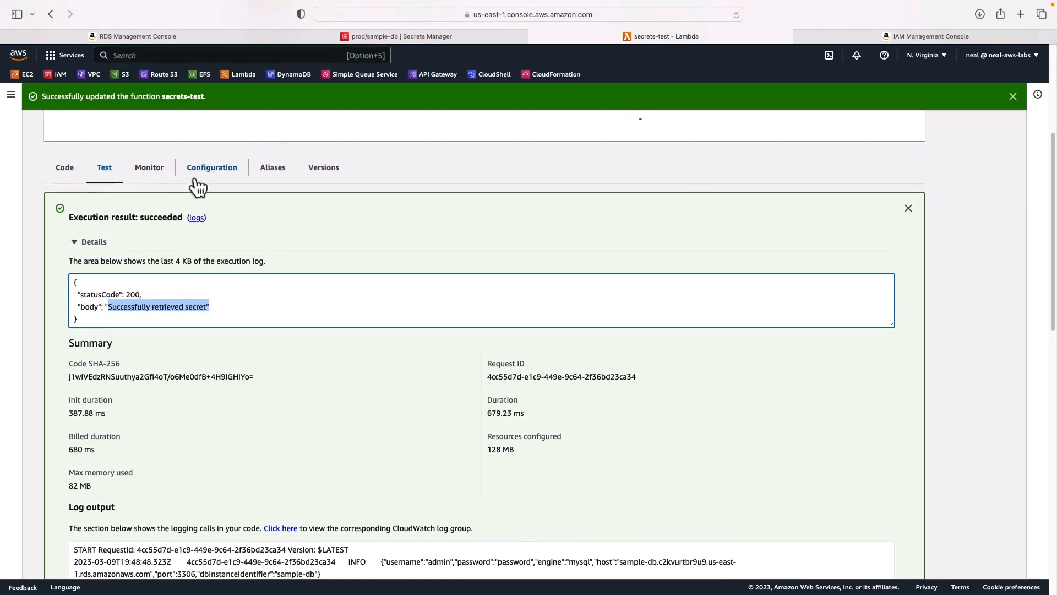
{"action": "left_click", "coordinate": [150, 166]}
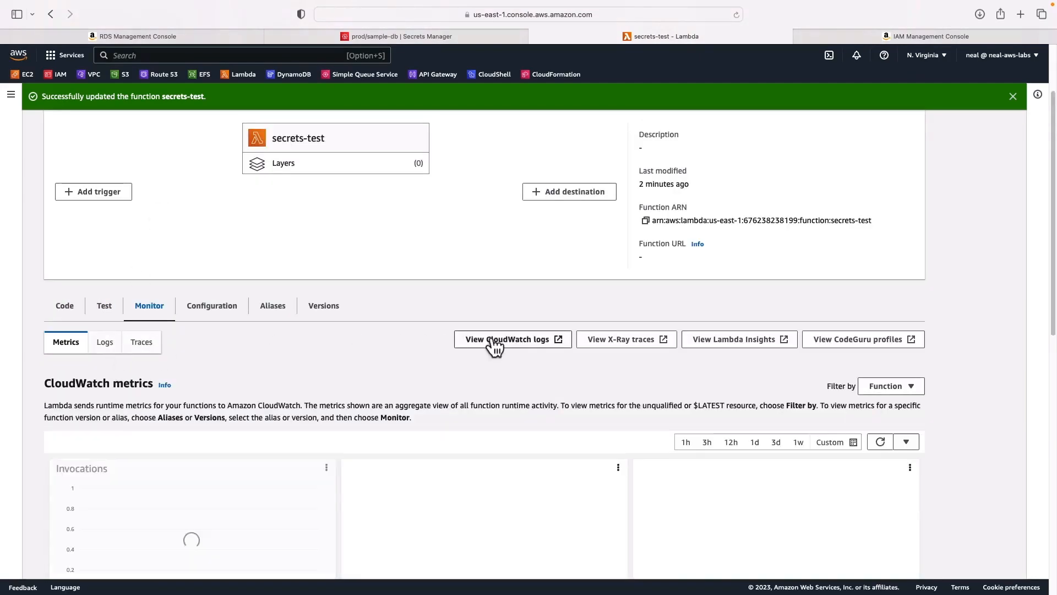
- Open the latest secrets-test log stream in CloudWatch, expand all events, then compare with the prod/sample-db secret
{"action": "left_click", "coordinate": [491, 341]}
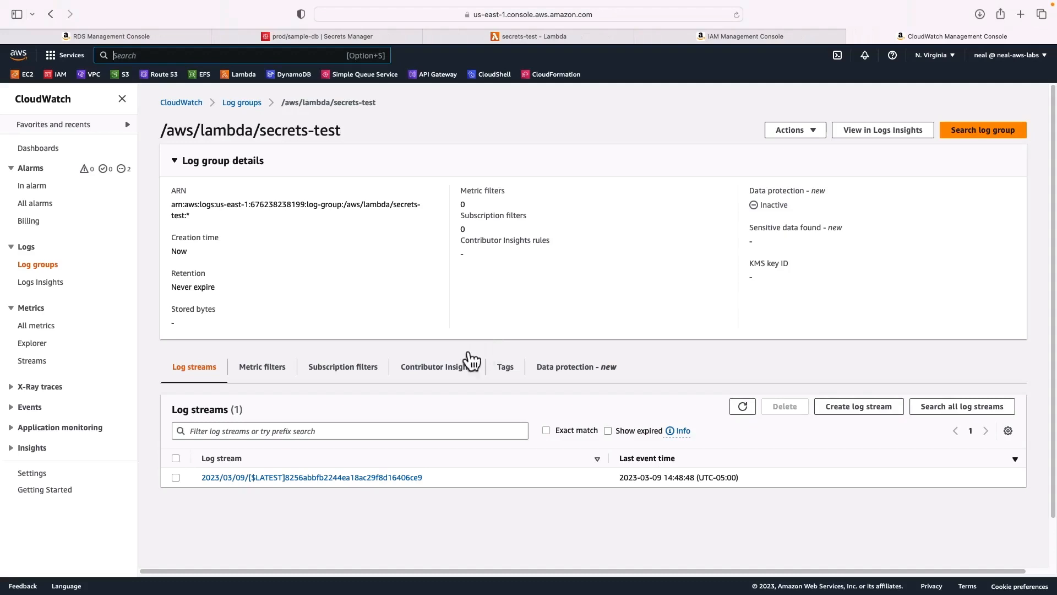
{"action": "left_click", "coordinate": [230, 480]}
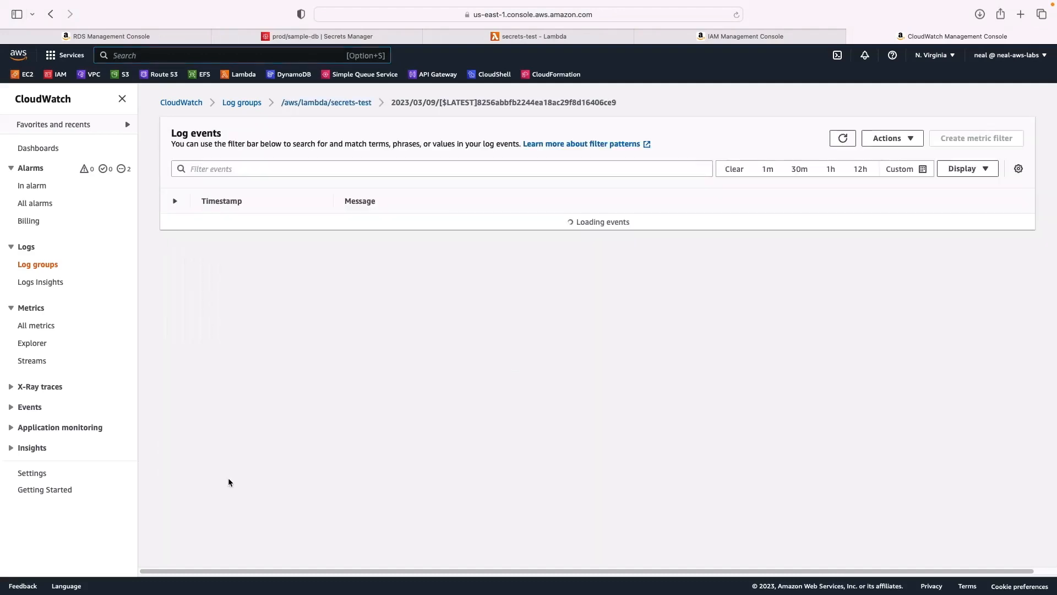
{"action": "left_click", "coordinate": [174, 201]}
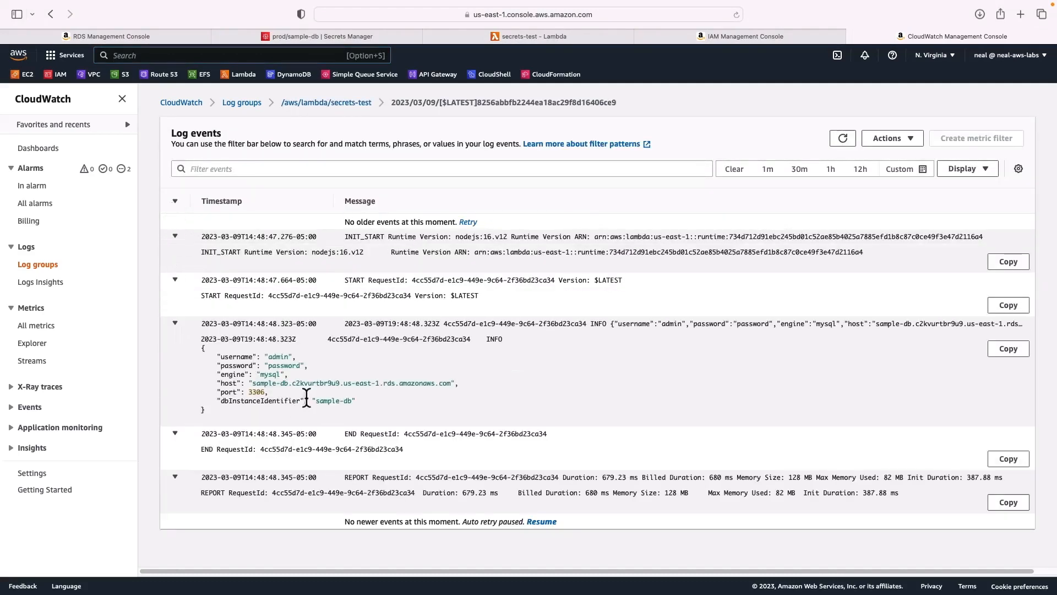
{"action": "left_click_drag", "start_coordinate": [388, 413], "coordinate": [202, 350]}
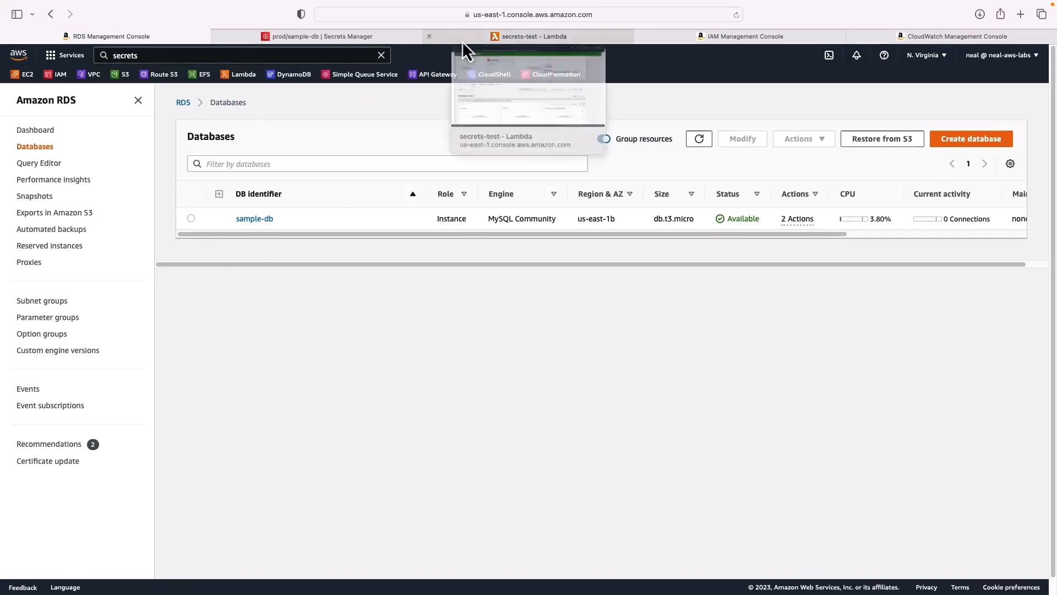
{"action": "left_click", "coordinate": [366, 42]}
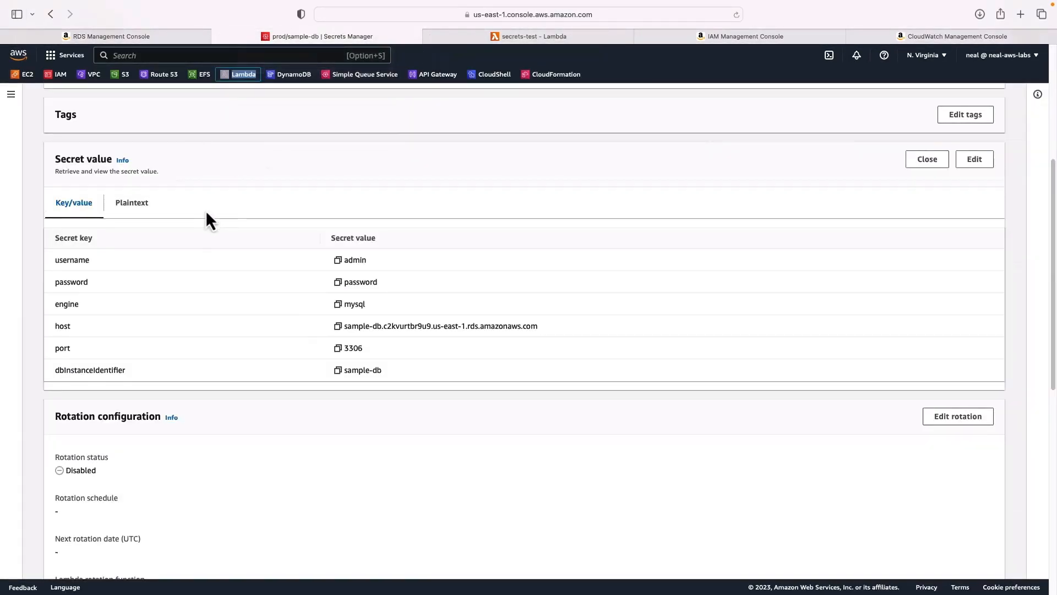